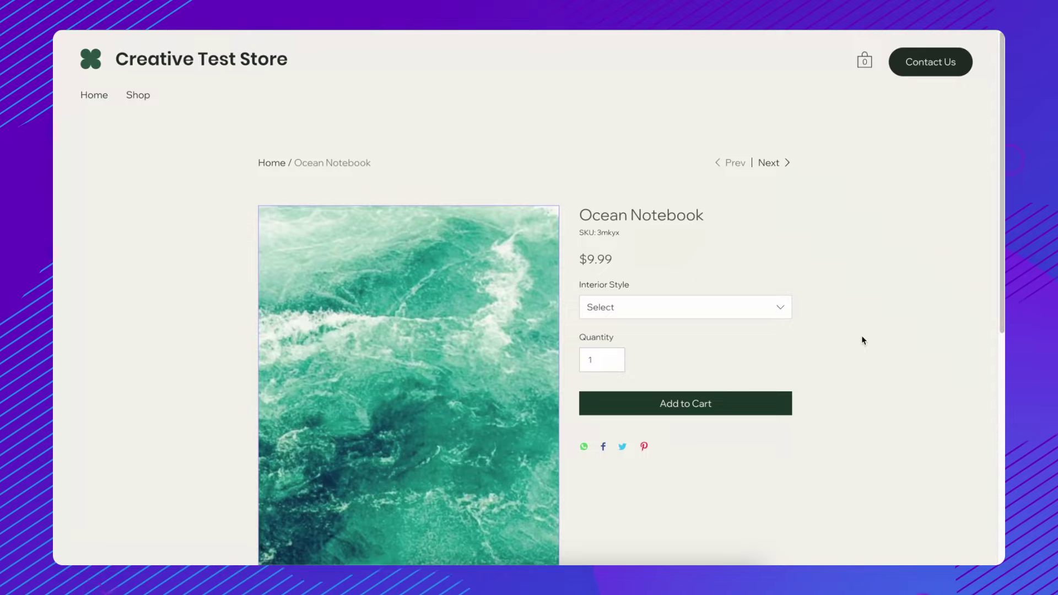
- Choose the Dot Grid interior style for the Ocean Notebook and add it to the cart at $9.99
{"action": "left_click", "coordinate": [784, 310]}
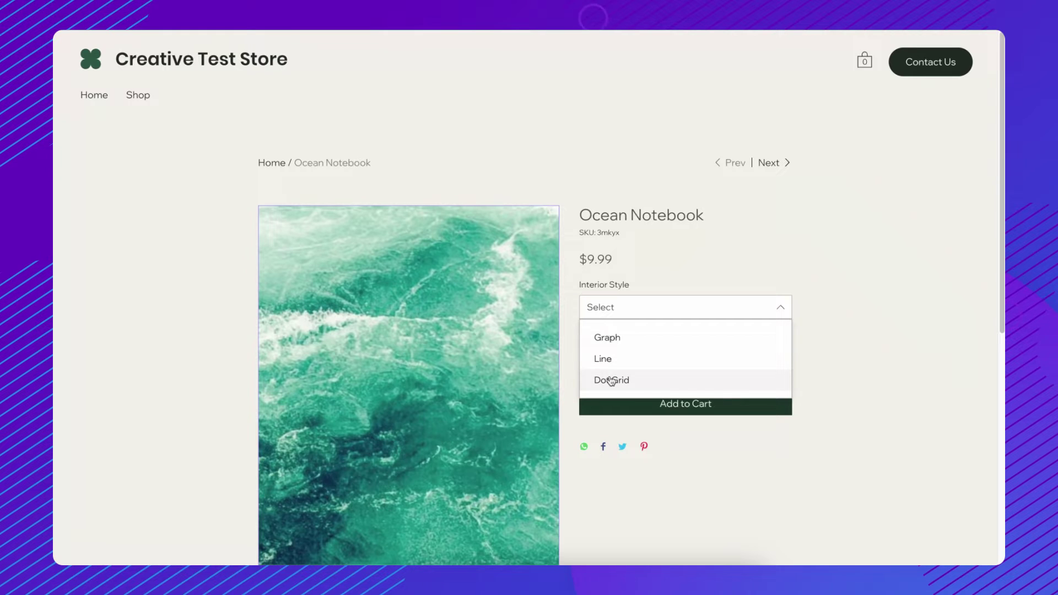
{"action": "left_click", "coordinate": [610, 380]}
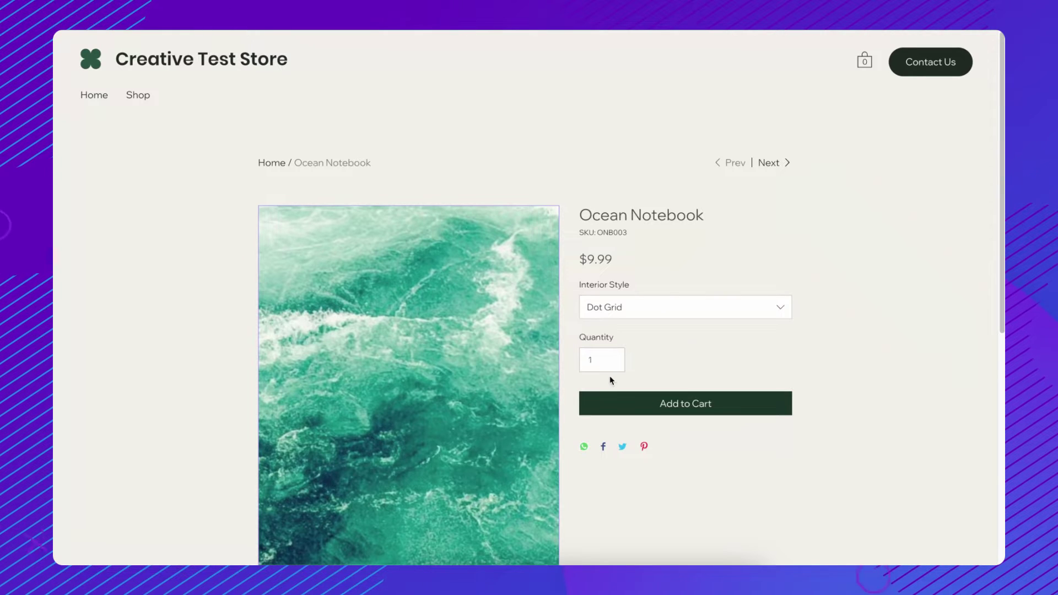
{"action": "left_click", "coordinate": [687, 411]}
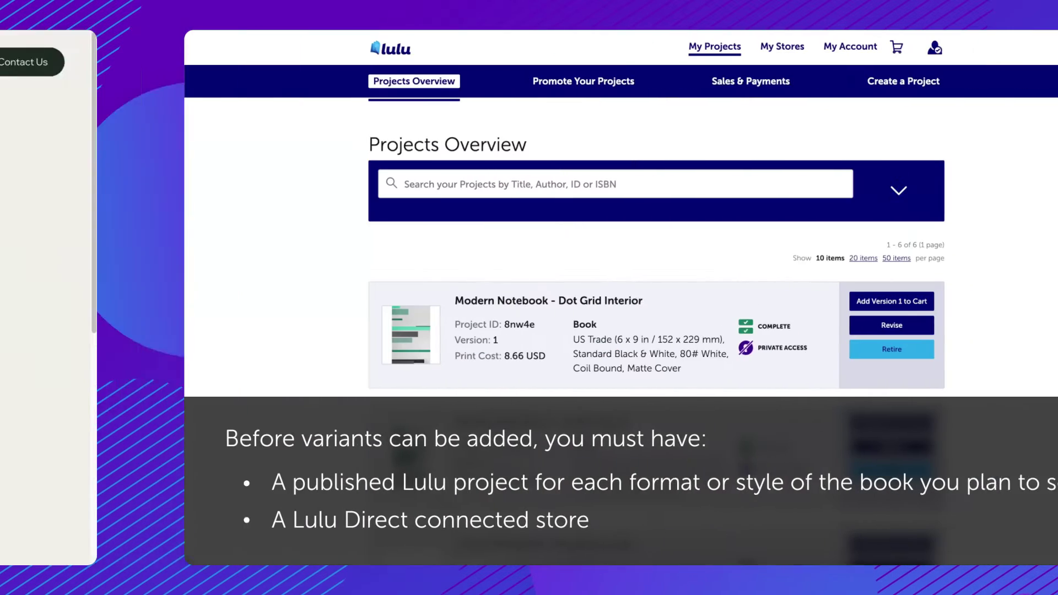
- Review the published notebook projects in Projects Overview, then go to the My Stores dashboard
{"action": "scroll", "coordinate": [942, 193], "scroll_direction": "down", "scroll_amount": 6}
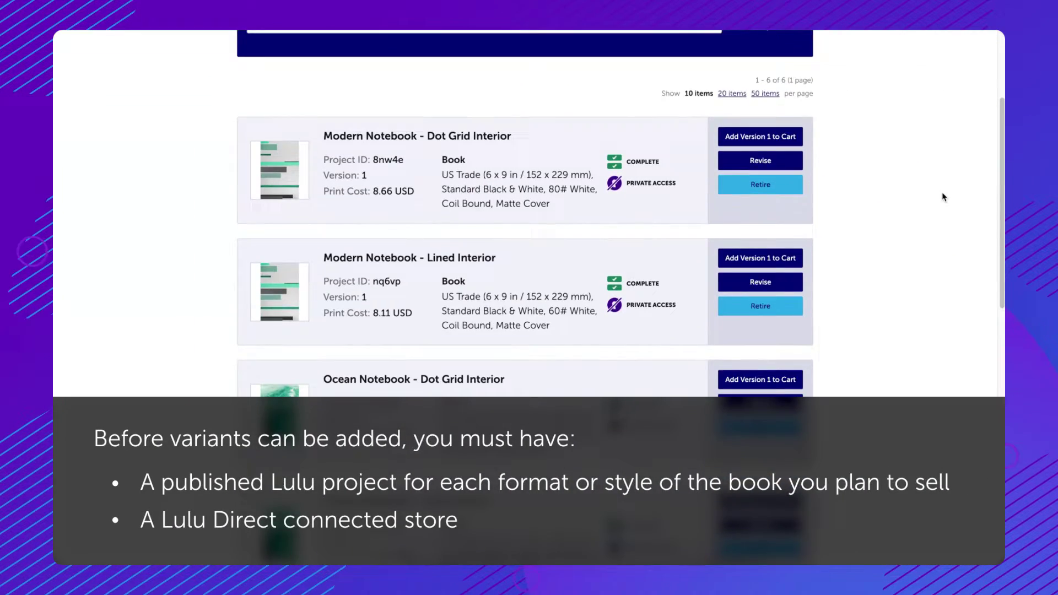
{"action": "scroll", "coordinate": [942, 193], "scroll_direction": "down", "scroll_amount": 2}
{"action": "scroll", "coordinate": [942, 193], "scroll_direction": "up", "scroll_amount": 9}
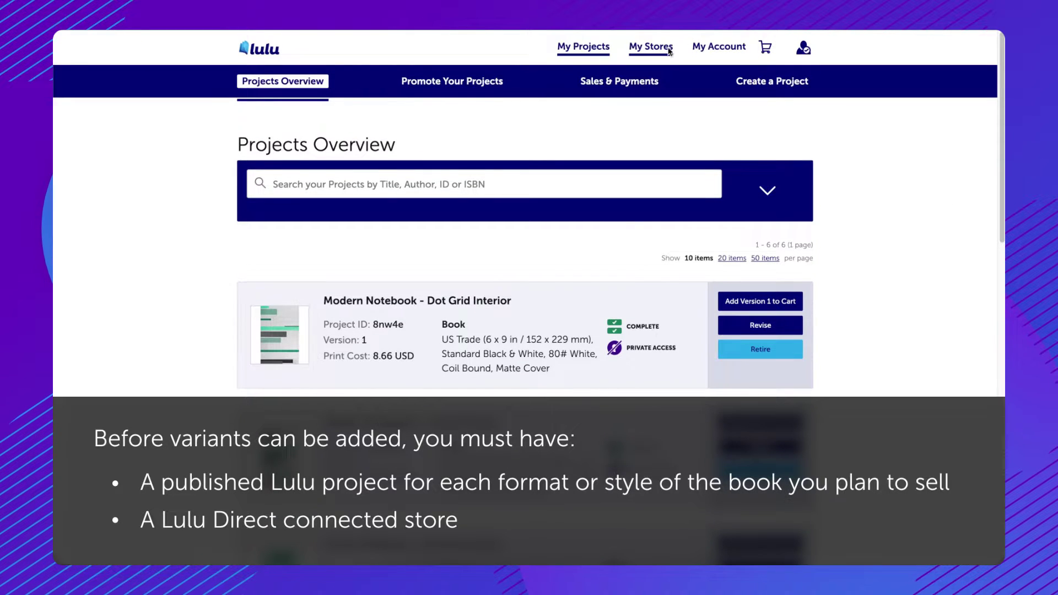
{"action": "left_click", "coordinate": [650, 46]}
{"action": "scroll", "coordinate": [985, 207], "scroll_direction": "down", "scroll_amount": 9}
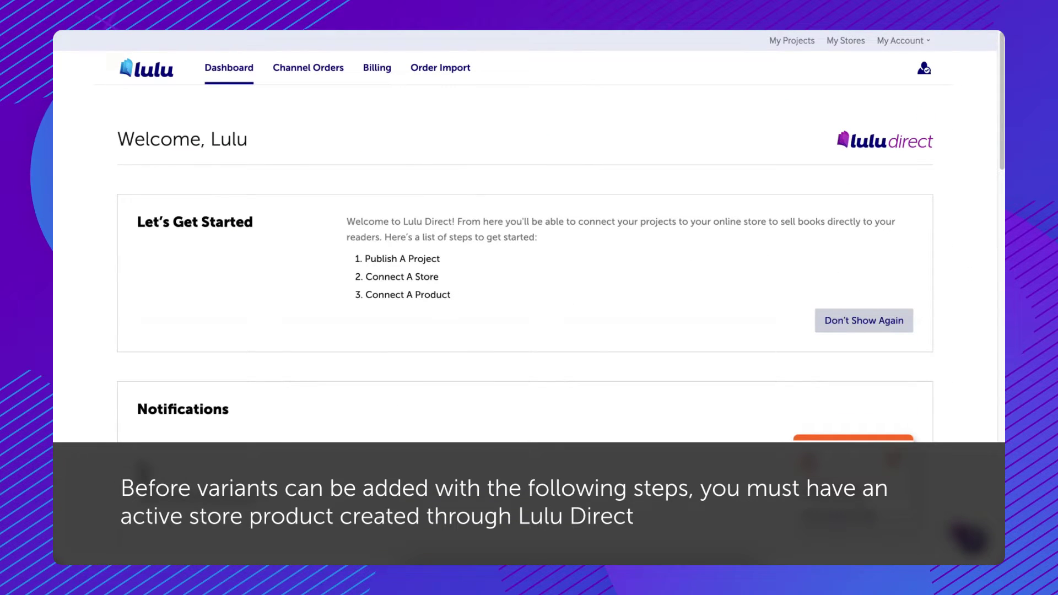
- Open the Creative Test Store from the Your Stores list
{"action": "scroll", "coordinate": [965, 211], "scroll_direction": "down", "scroll_amount": 7}
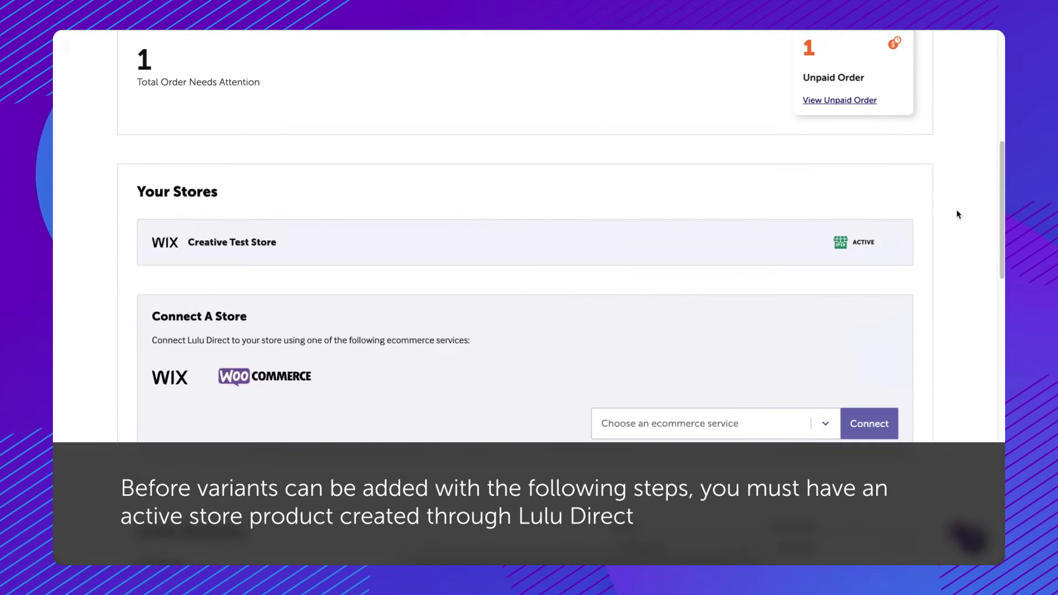
{"action": "left_click", "coordinate": [754, 247]}
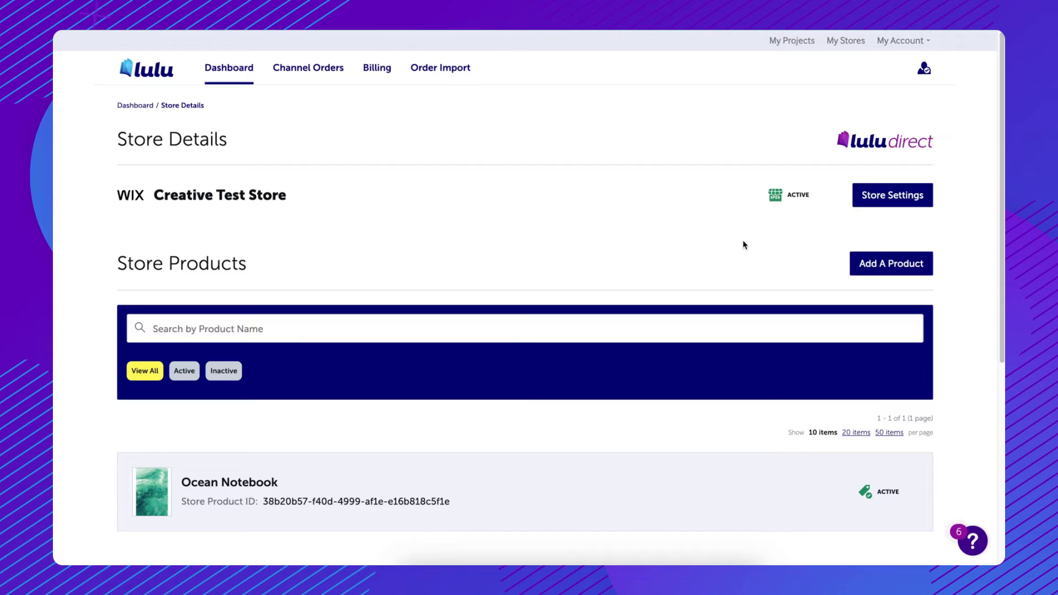
- Open the Ocean Notebook store product, linked to the Graph Interior project at 4.11 USD
{"action": "scroll", "coordinate": [743, 243], "scroll_direction": "down", "scroll_amount": 3}
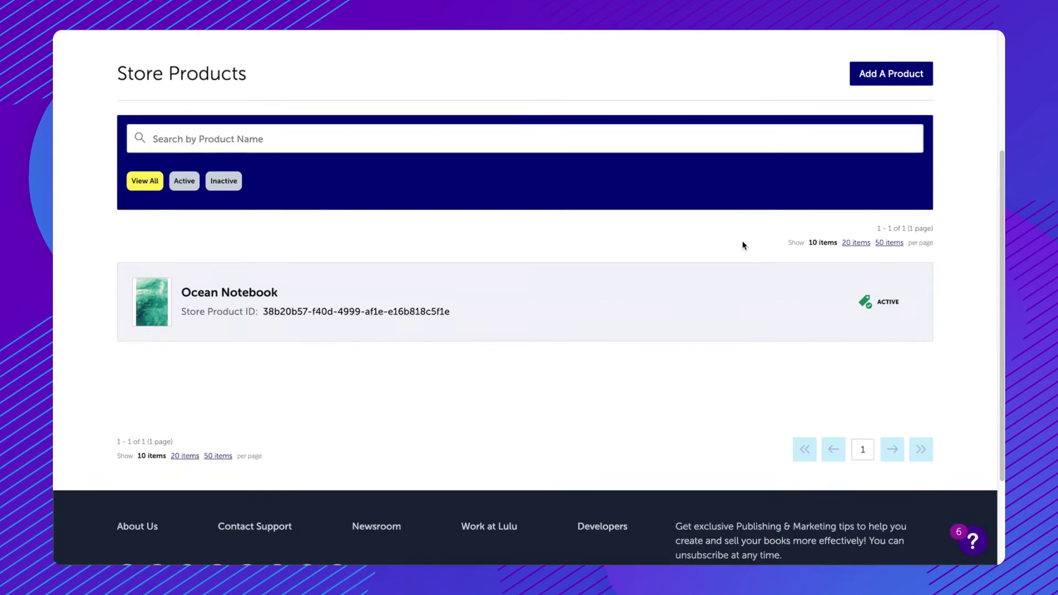
{"action": "left_click", "coordinate": [669, 300]}
{"action": "scroll", "coordinate": [400, 311], "scroll_direction": "down", "scroll_amount": 5}
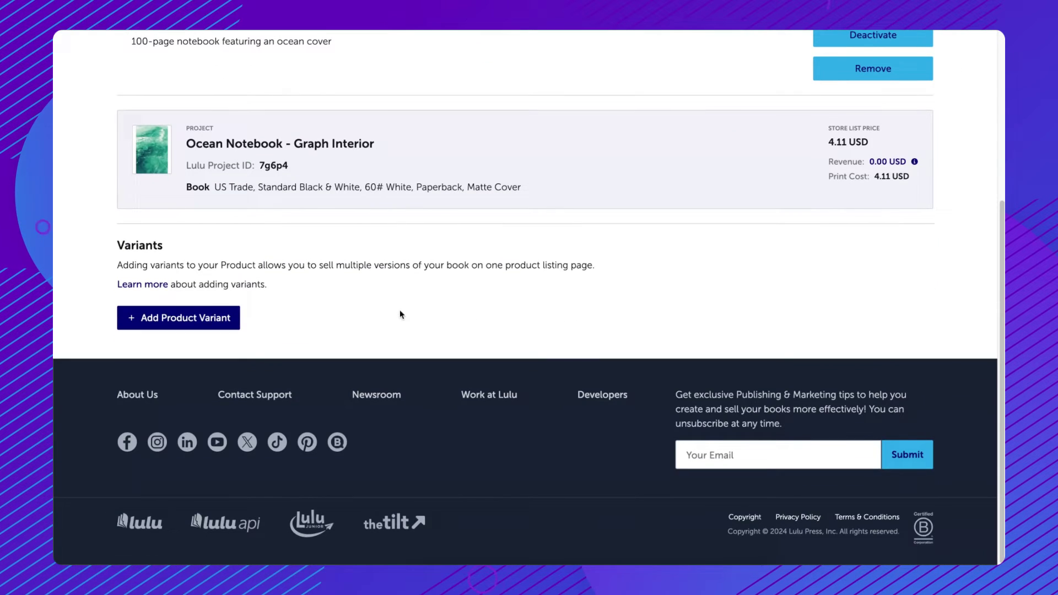
- Add an Interior Style variant option with the values Graph and Line
{"action": "left_click", "coordinate": [226, 316]}
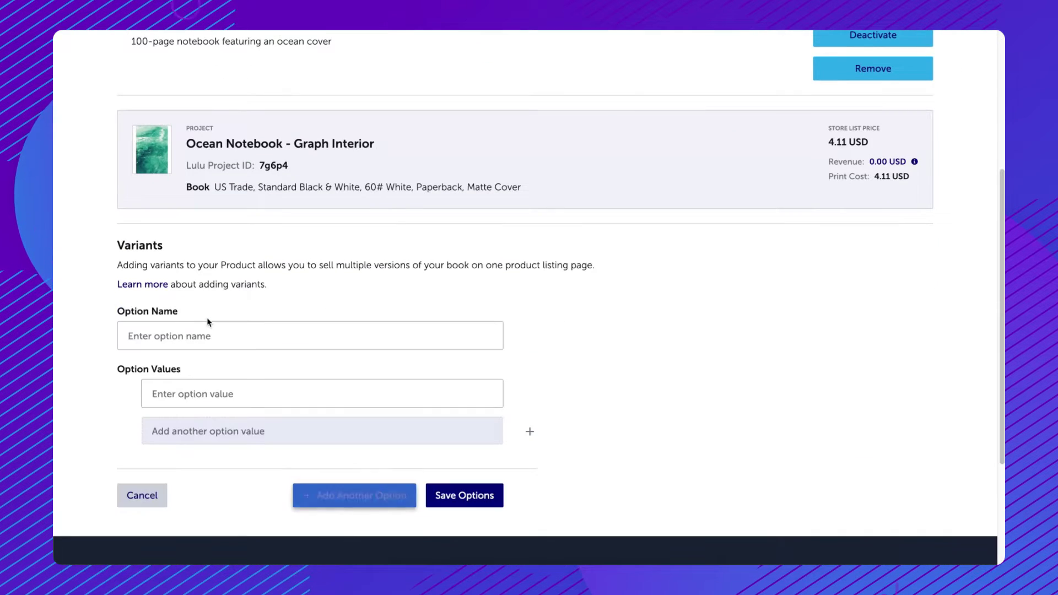
{"action": "left_click", "coordinate": [240, 340]}
{"action": "type", "text": "Int"}
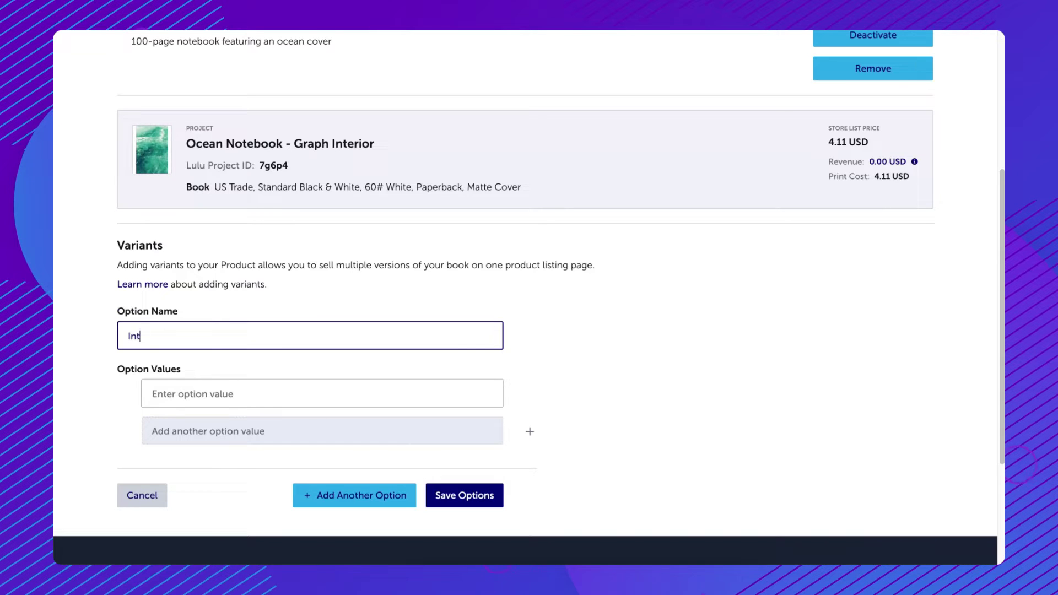
{"action": "type", "text": "erior Style"}
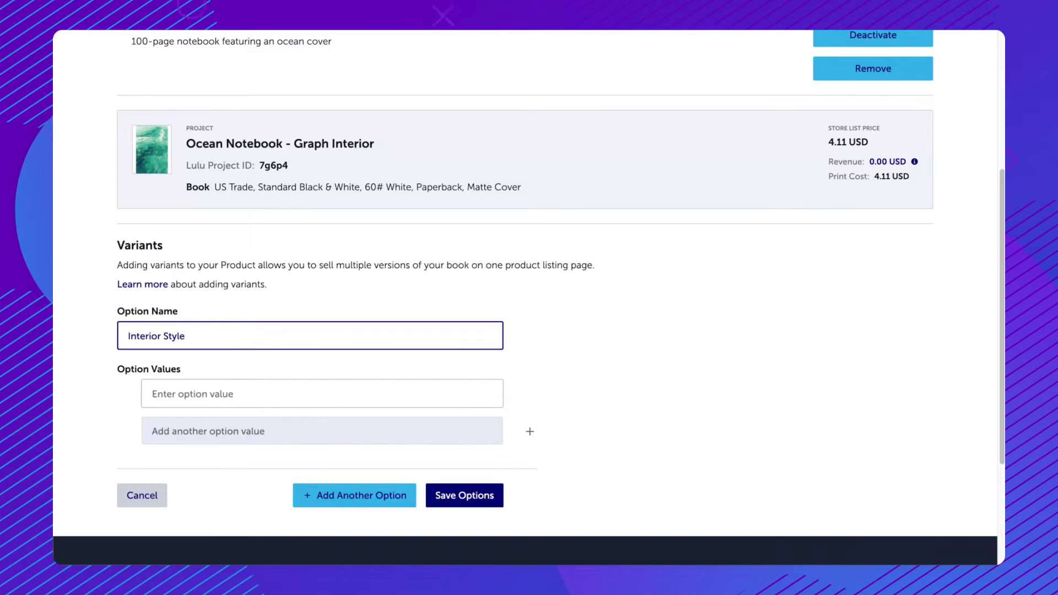
{"action": "left_click", "coordinate": [226, 393]}
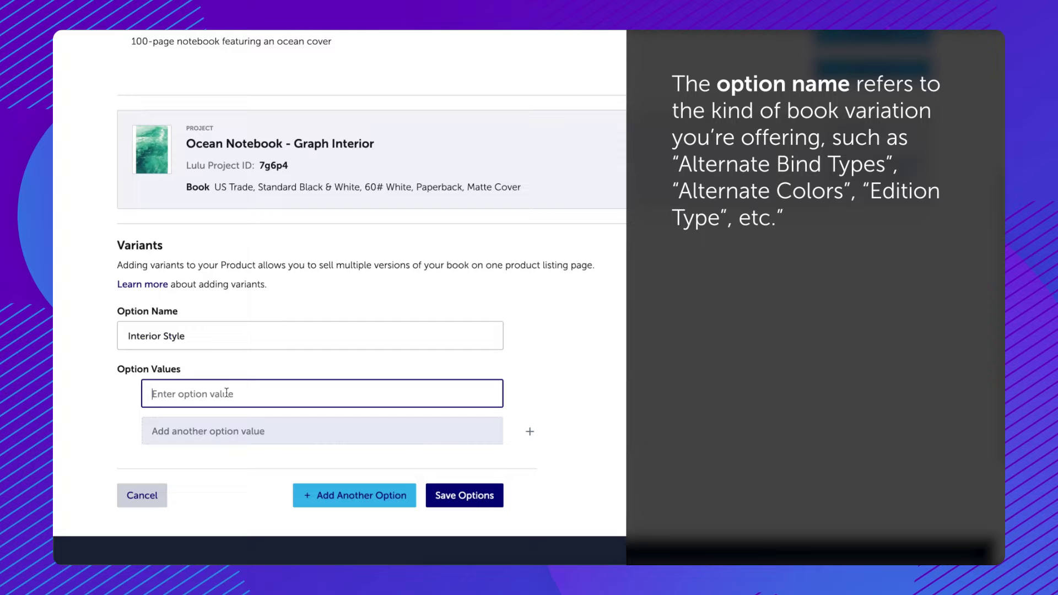
{"action": "type", "text": "Graph"}
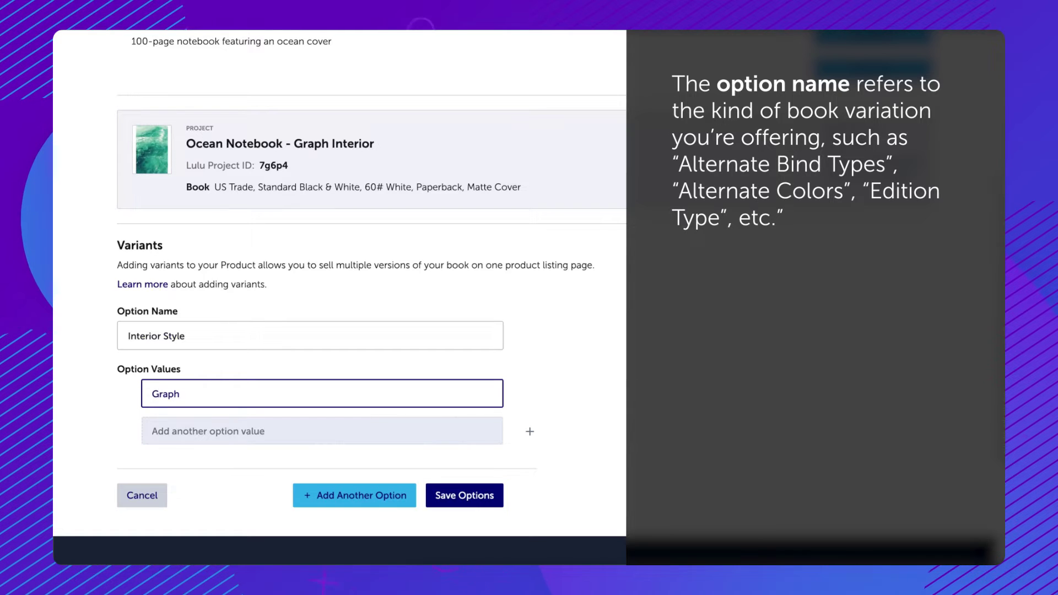
{"action": "left_click", "coordinate": [529, 431]}
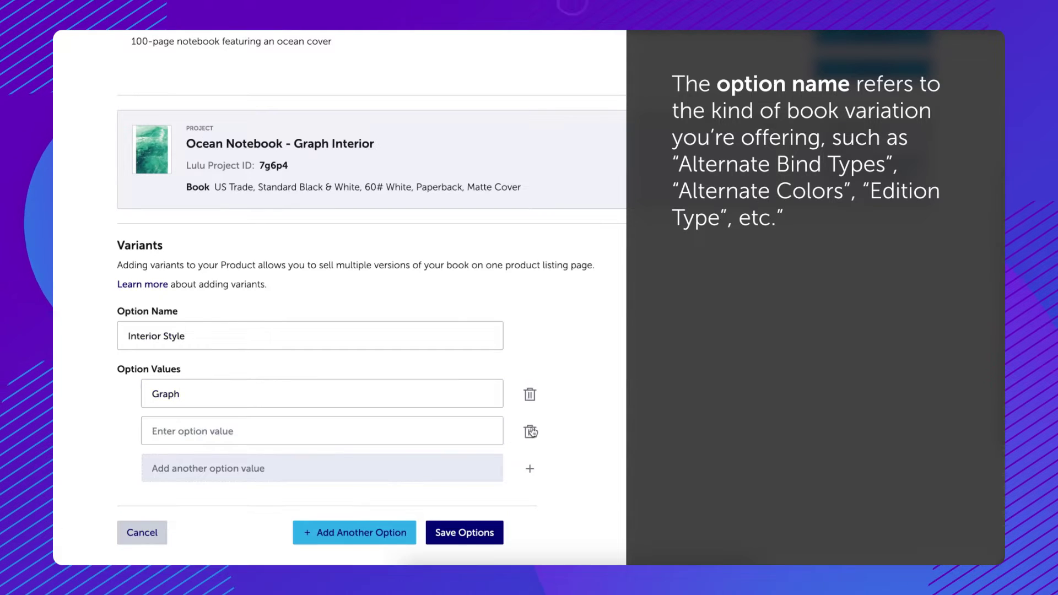
{"action": "left_click", "coordinate": [459, 437]}
{"action": "type", "text": "Line"}
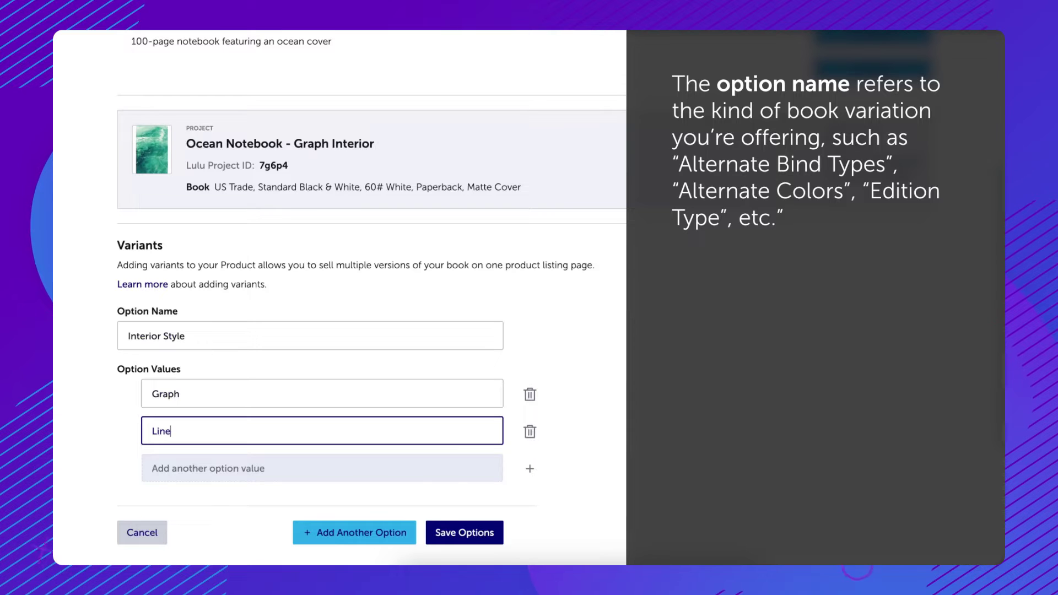
- Add the Dot Grid value, save the options, and assign the Graph Interior project to Graph
{"action": "left_click", "coordinate": [530, 468]}
{"action": "scroll", "coordinate": [531, 472], "scroll_direction": "down", "scroll_amount": 3}
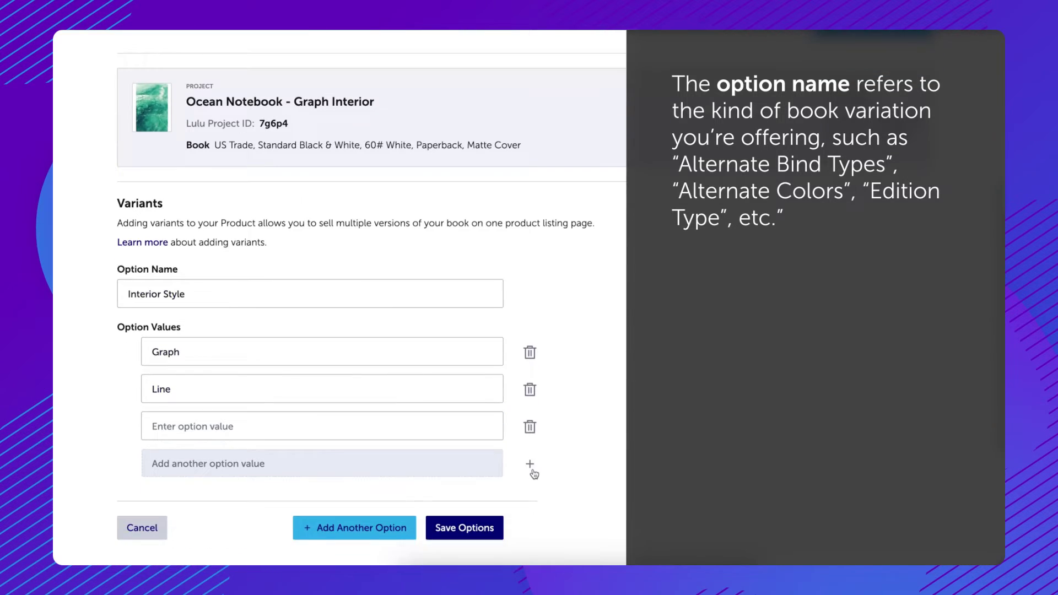
{"action": "left_click", "coordinate": [359, 320]}
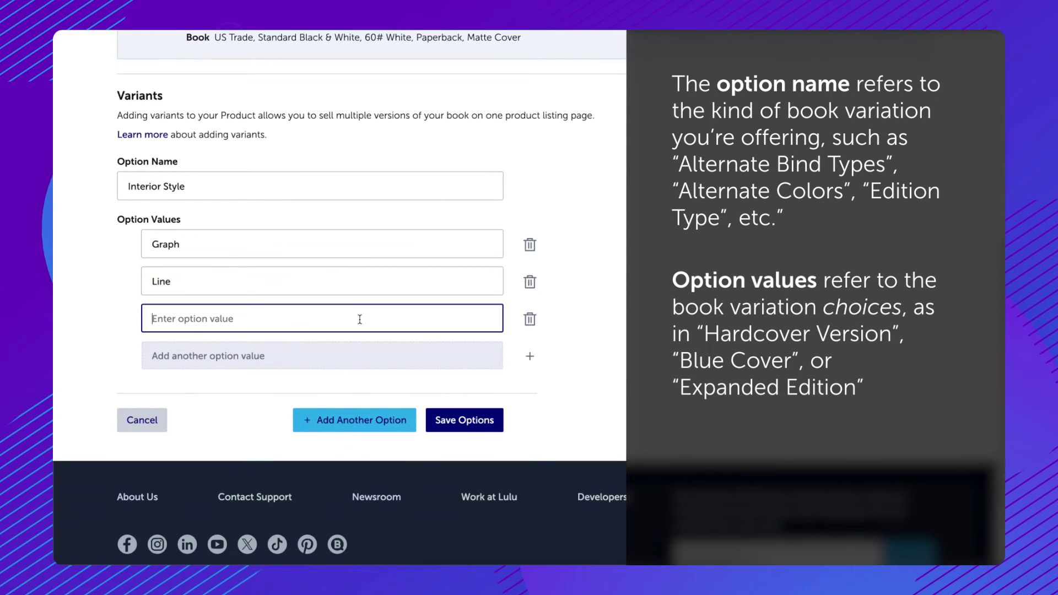
{"action": "type", "text": "Dot Grid"}
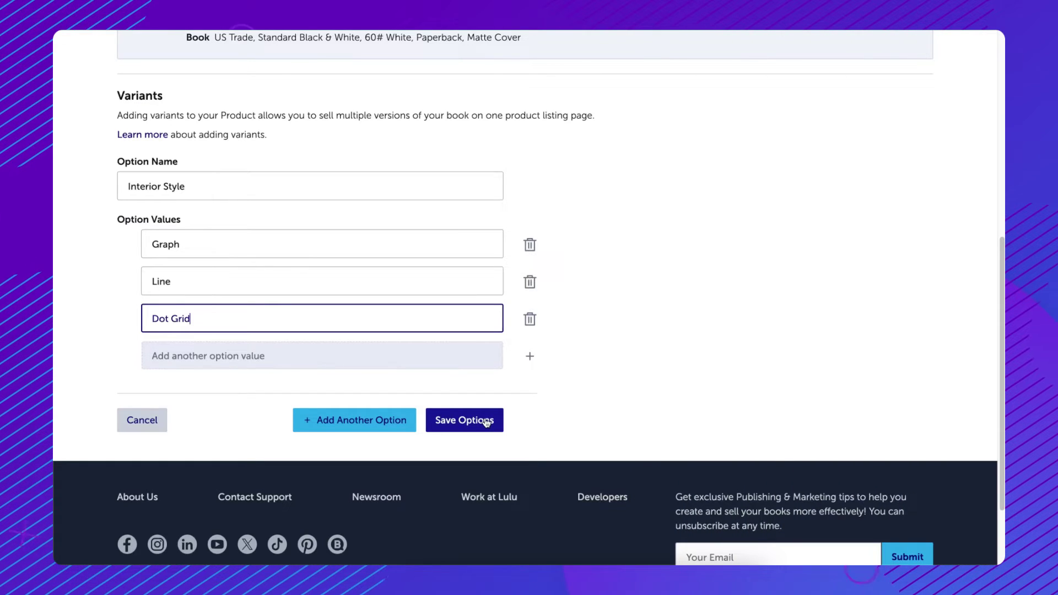
{"action": "left_click", "coordinate": [486, 421]}
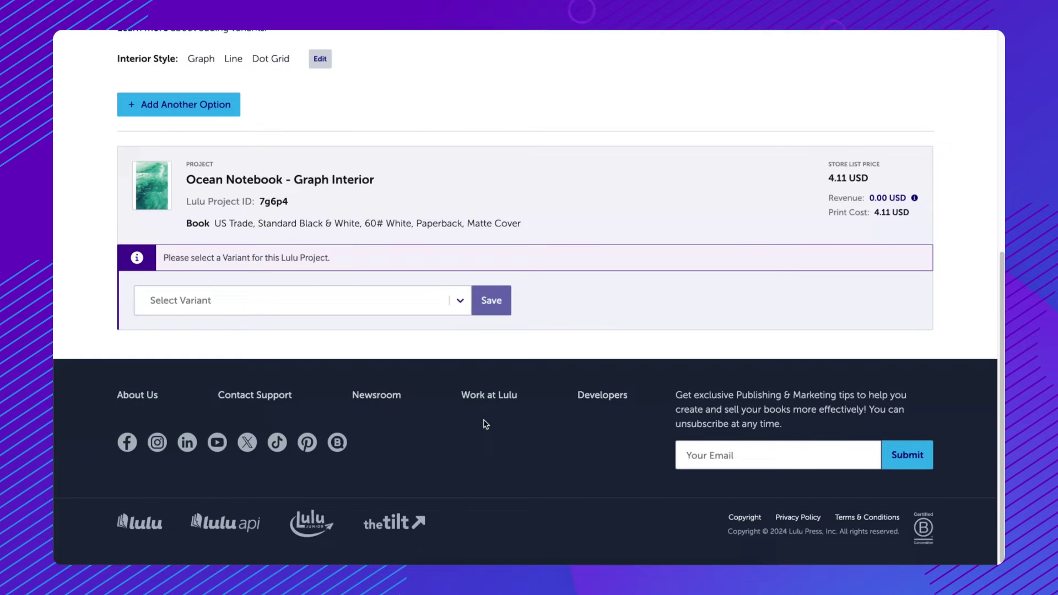
{"action": "left_click", "coordinate": [460, 303]}
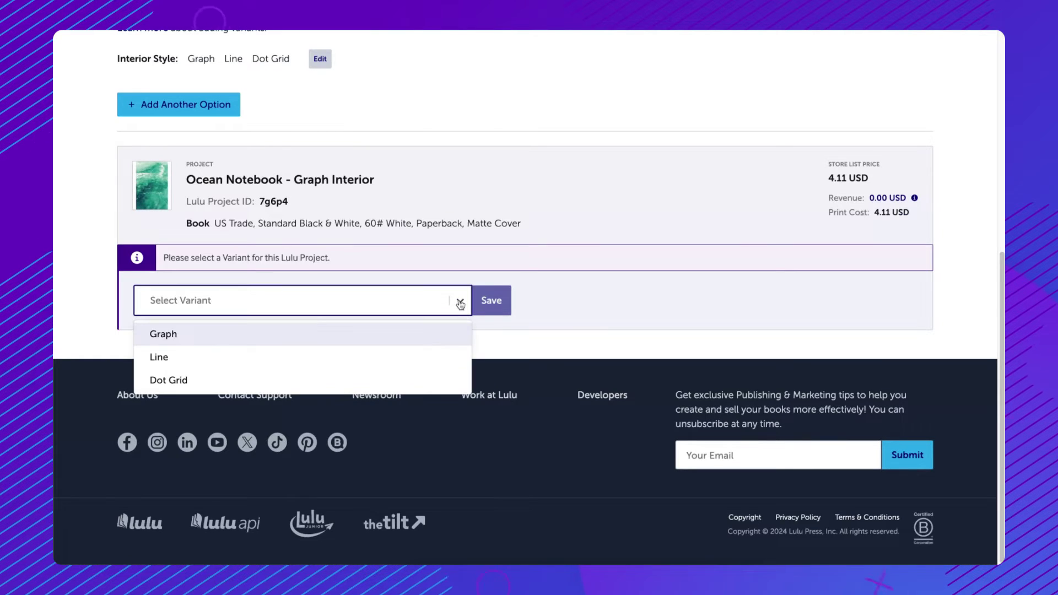
{"action": "left_click", "coordinate": [423, 327]}
- Confirm the Graph link, then link Line to Lined Interior and Dot Grid to Dot Grid Interior
{"action": "left_click", "coordinate": [503, 301]}
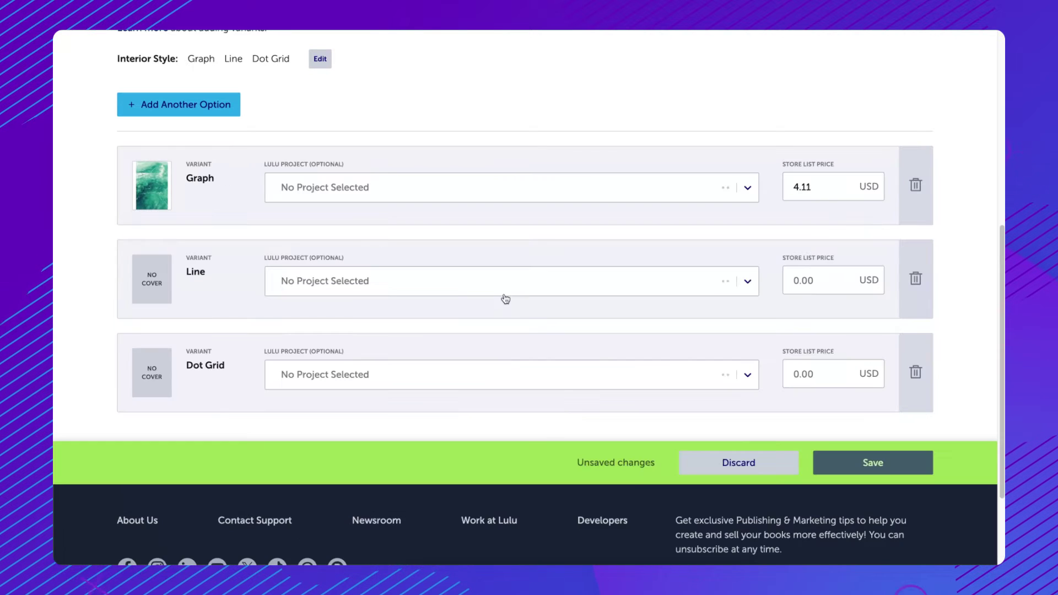
{"action": "left_click", "coordinate": [498, 320]}
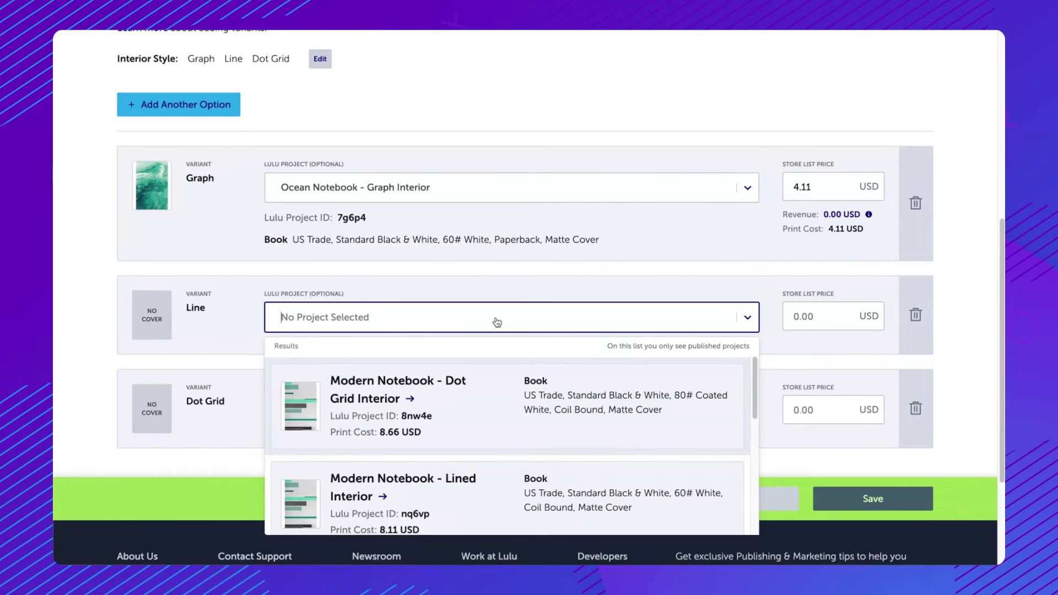
{"action": "scroll", "coordinate": [485, 361], "scroll_direction": "down", "scroll_amount": 5}
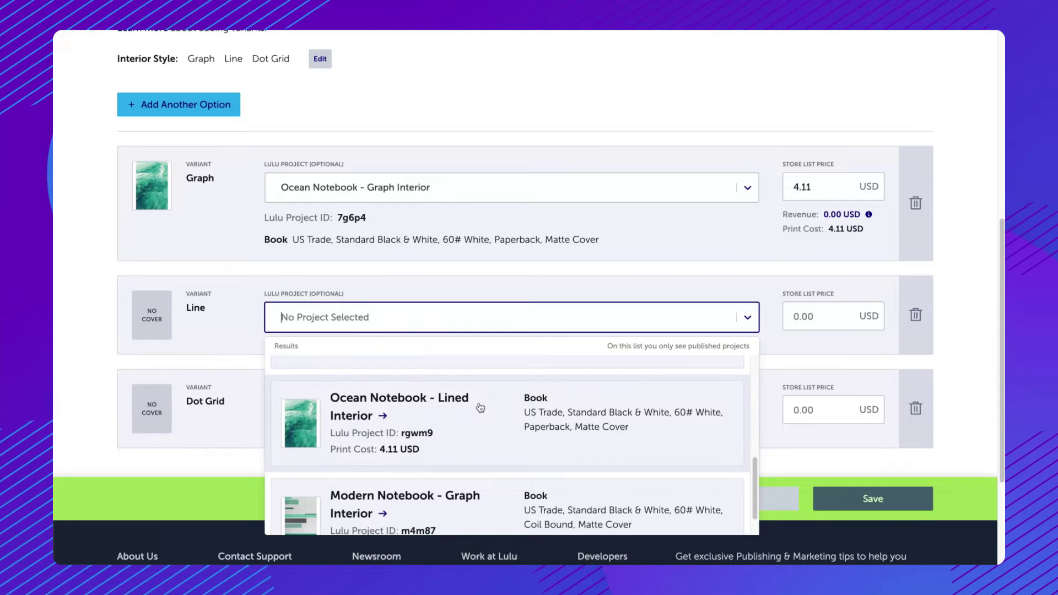
{"action": "left_click", "coordinate": [478, 407]}
{"action": "left_click", "coordinate": [484, 448]}
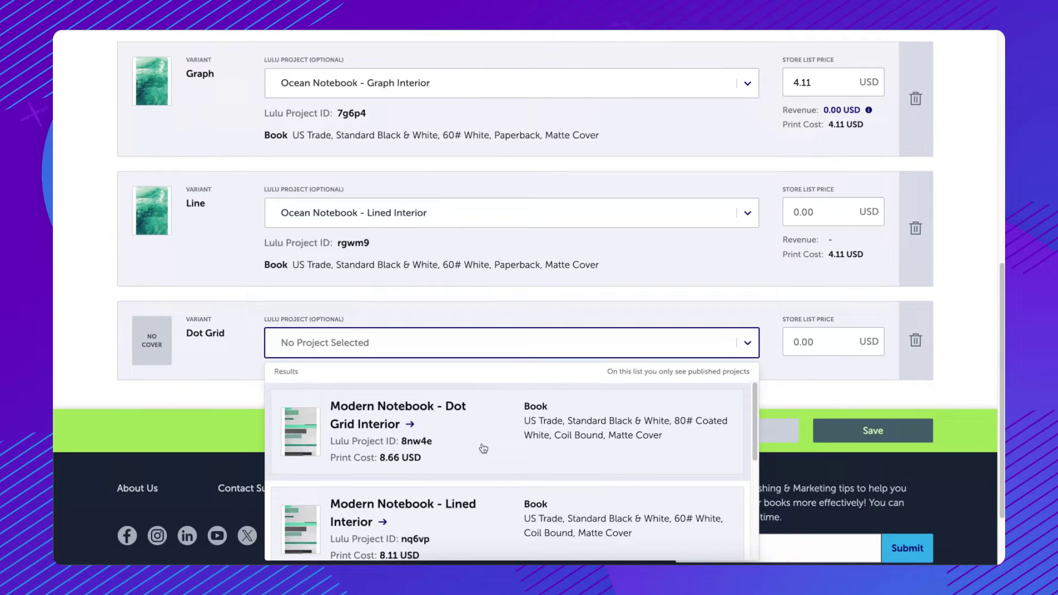
{"action": "scroll", "coordinate": [480, 444], "scroll_direction": "down", "scroll_amount": 5}
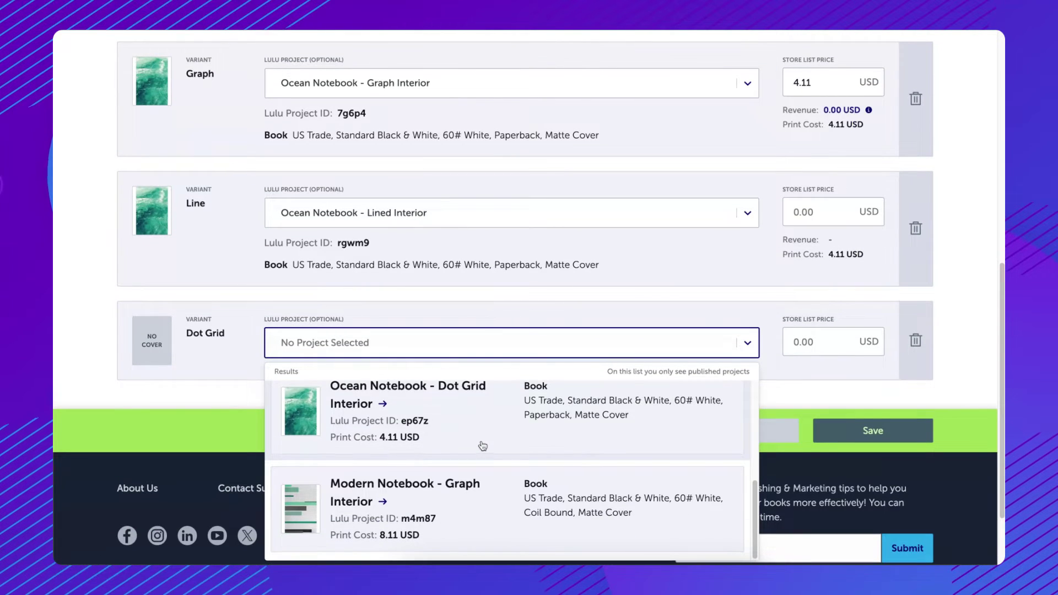
{"action": "left_click", "coordinate": [483, 446]}
{"action": "scroll", "coordinate": [693, 435], "scroll_direction": "up", "scroll_amount": 1}
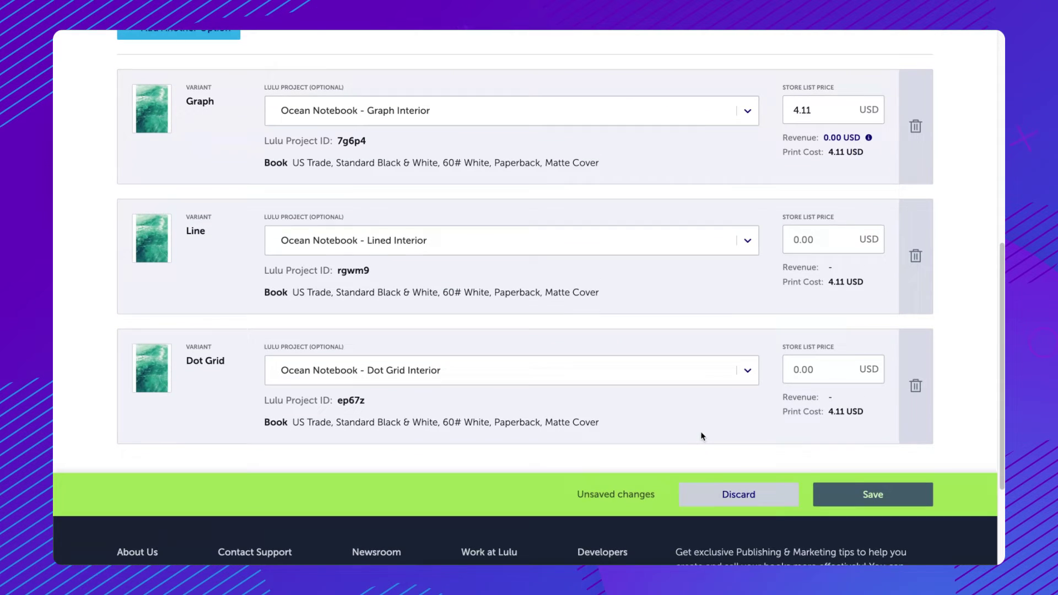
- Set the Graph, Line and Dot Grid store list prices to 9.99 USD and save
{"action": "left_click_drag", "start_coordinate": [824, 108], "coordinate": [760, 109]}
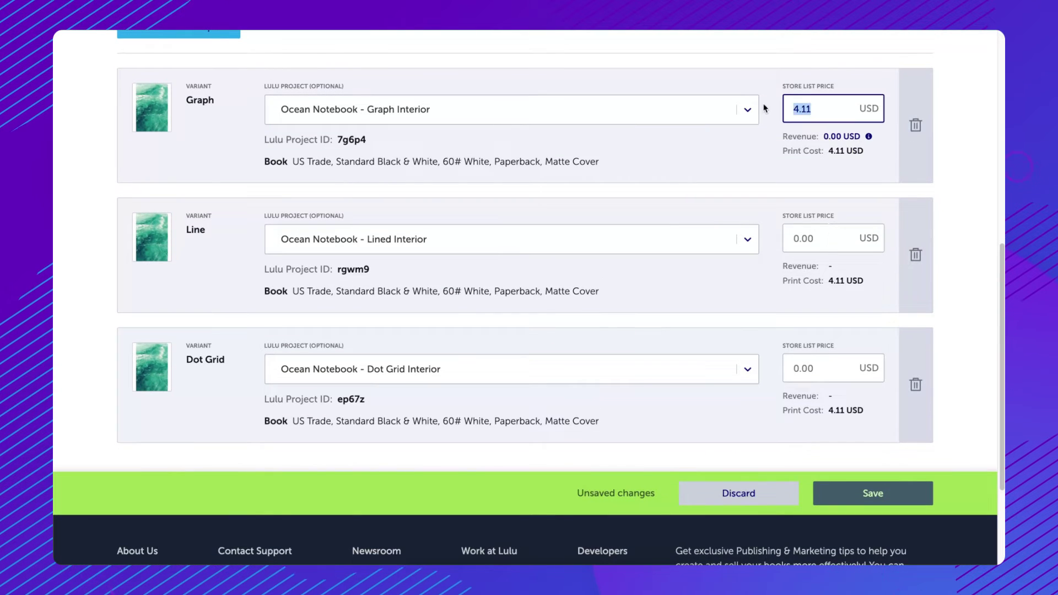
{"action": "type", "text": "9.00"}
{"action": "key", "text": "BackSpace"}
{"action": "key", "text": "BackSpace"}
{"action": "type", "text": "99"}
{"action": "key", "text": "Tab"}
{"action": "key", "text": "Tab"}
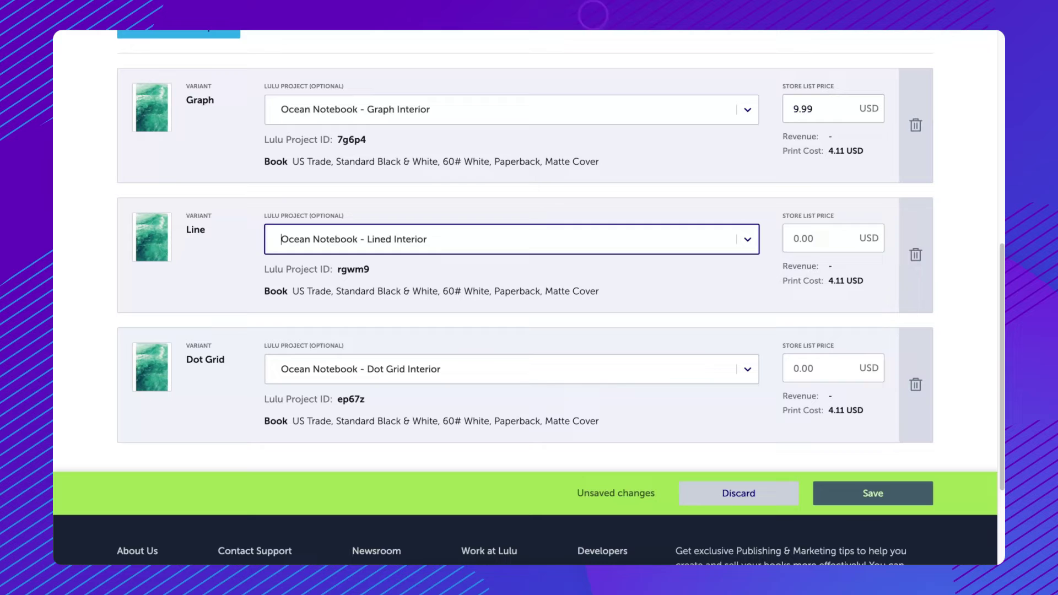
{"action": "key", "text": "Tab"}
{"action": "type", "text": "9.99"}
{"action": "key", "text": "Tab"}
{"action": "key", "text": "Tab"}
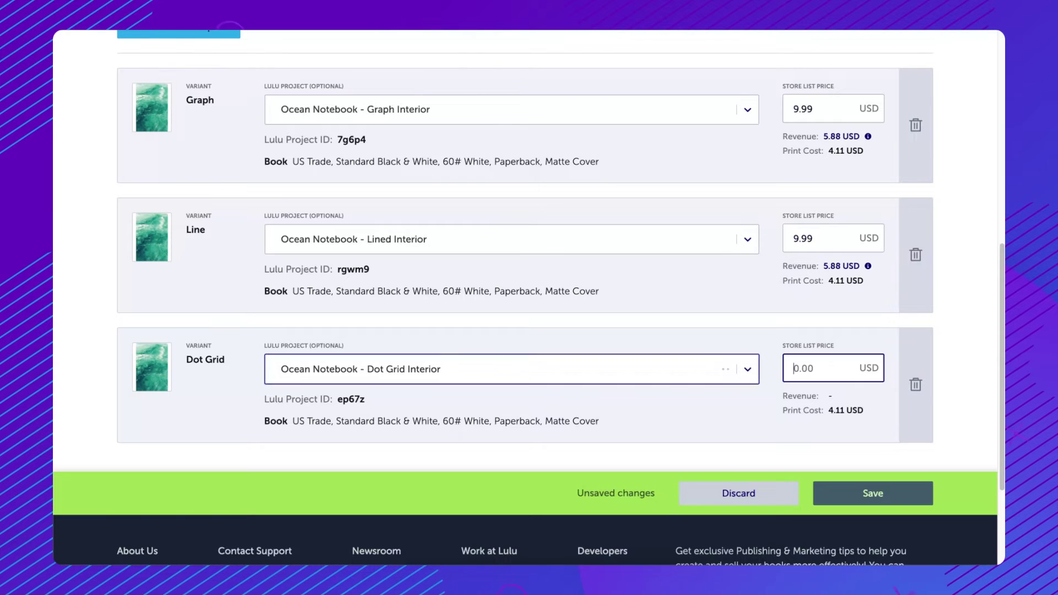
{"action": "type", "text": "9.99"}
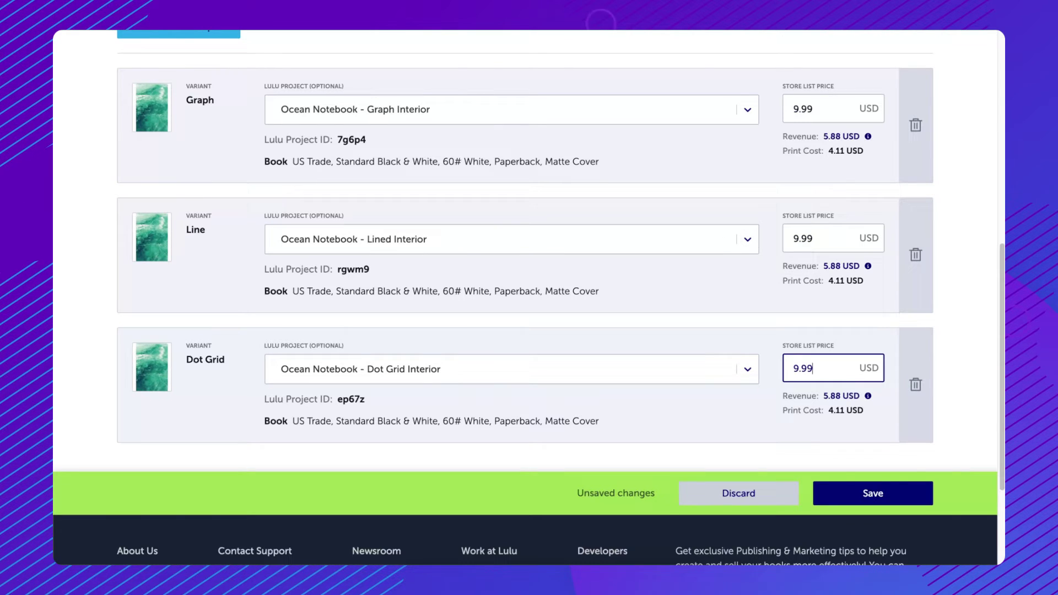
{"action": "left_click", "coordinate": [840, 493]}
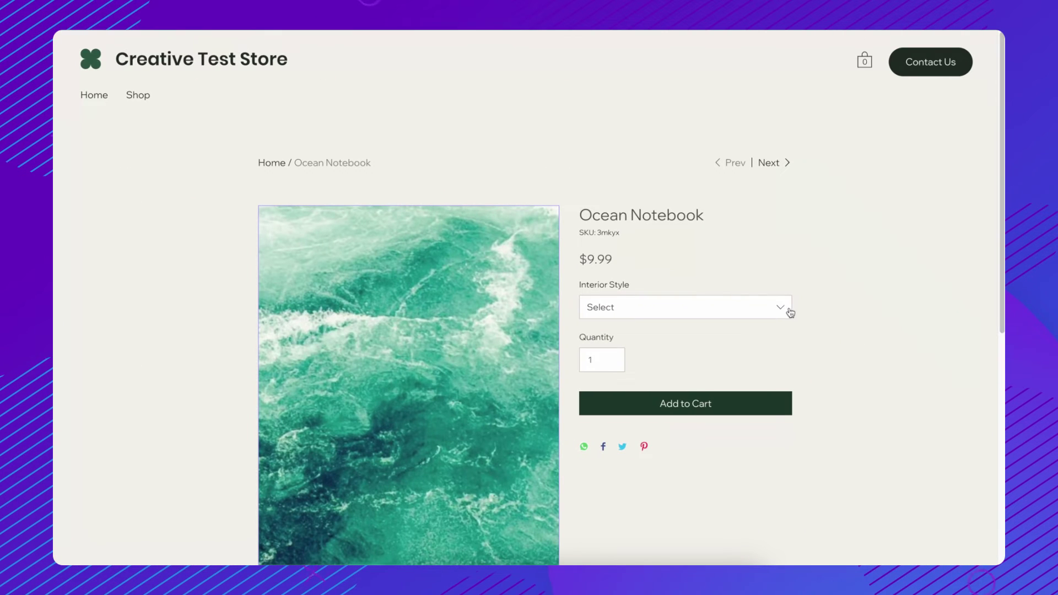
{"action": "left_click", "coordinate": [788, 311]}
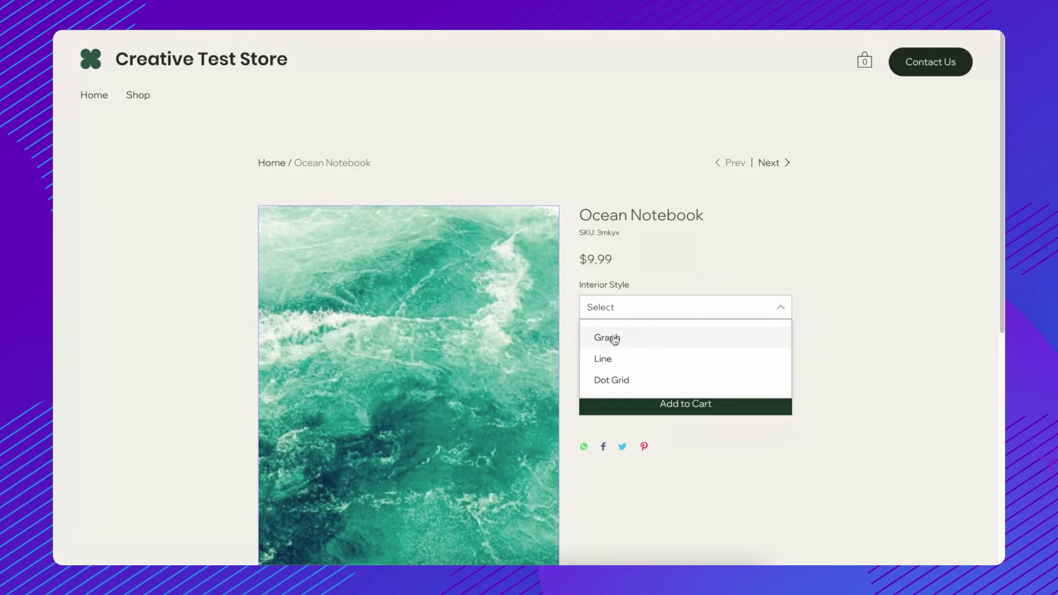
- Select the Dot Grid style for the Ocean Notebook on the storefront and add it to the cart
{"action": "left_click", "coordinate": [610, 380]}
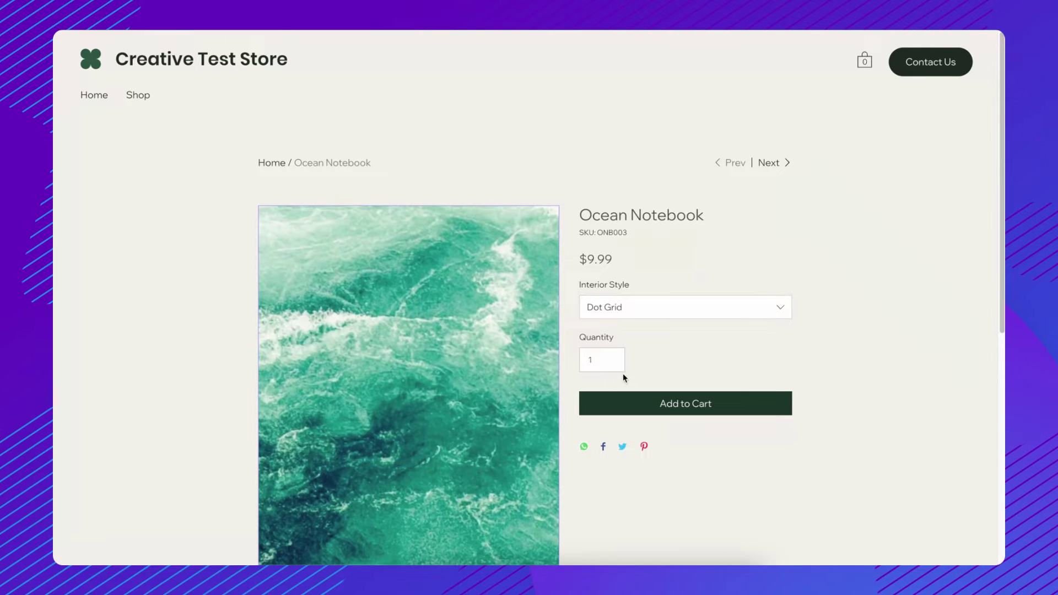
{"action": "left_click", "coordinate": [687, 402]}
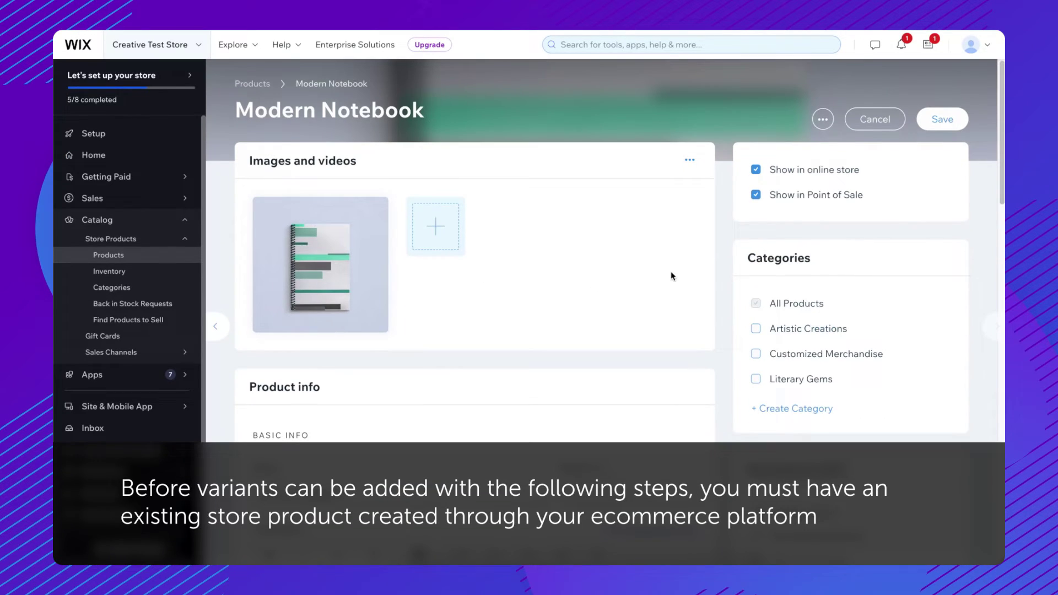
- Return from the Modern Notebook edit page to the Wix products list via the Products breadcrumb
{"action": "left_click", "coordinate": [259, 83]}
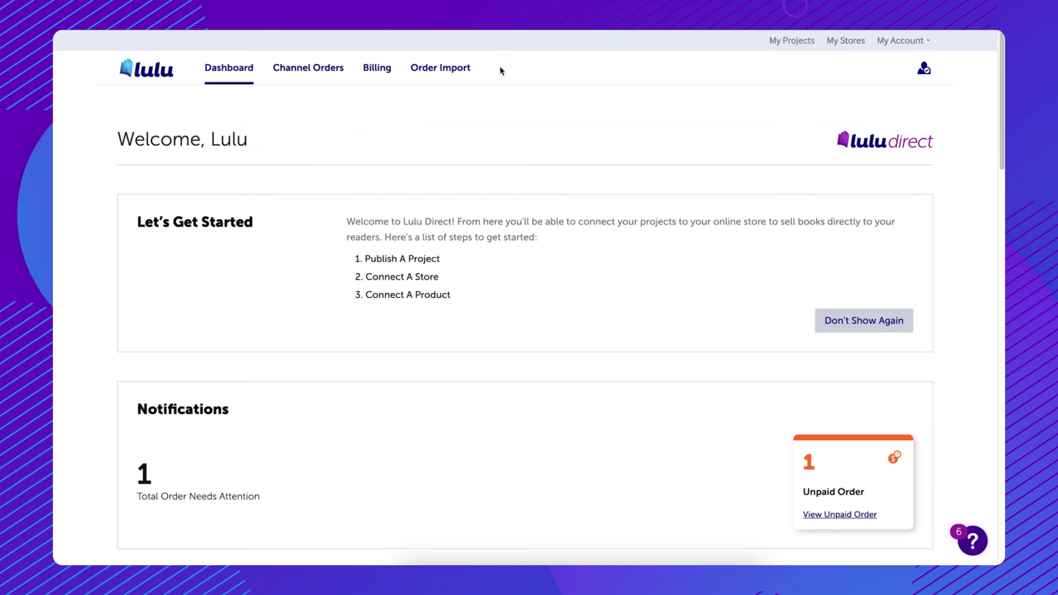
- In Creative Test Store, connect the existing Wix product Modern Notebook with its 3 variants
{"action": "scroll", "coordinate": [572, 276], "scroll_direction": "down", "scroll_amount": 7}
{"action": "left_click", "coordinate": [572, 261]}
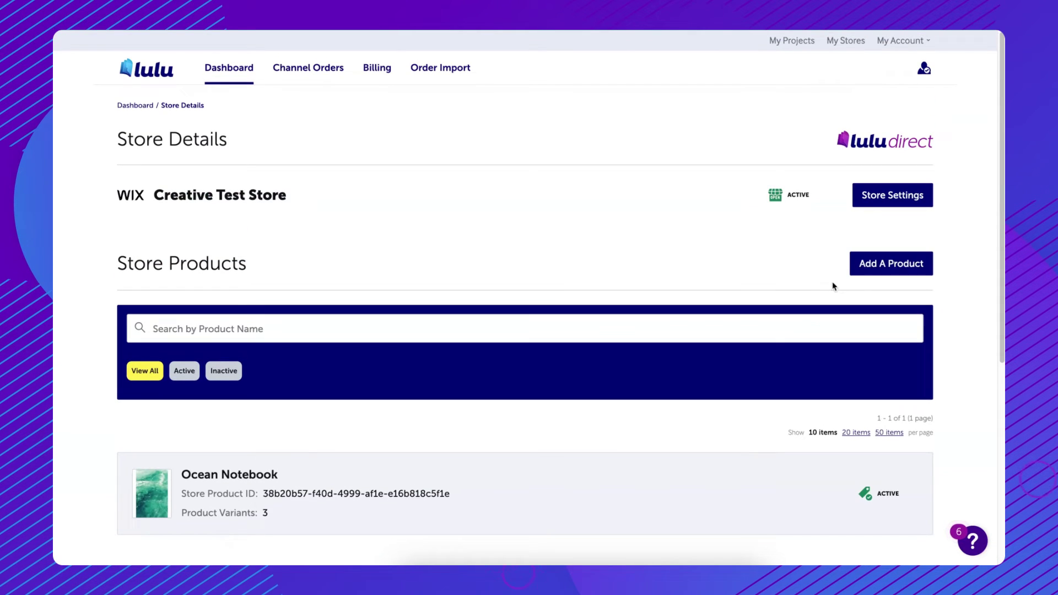
{"action": "left_click", "coordinate": [870, 275]}
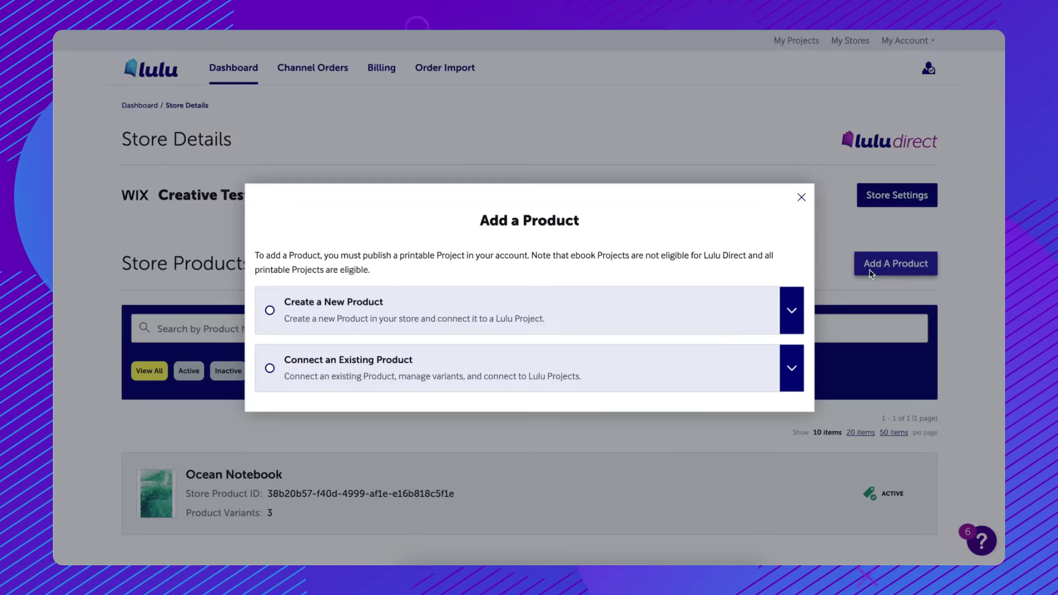
{"action": "left_click", "coordinate": [790, 369]}
{"action": "left_click", "coordinate": [784, 298]}
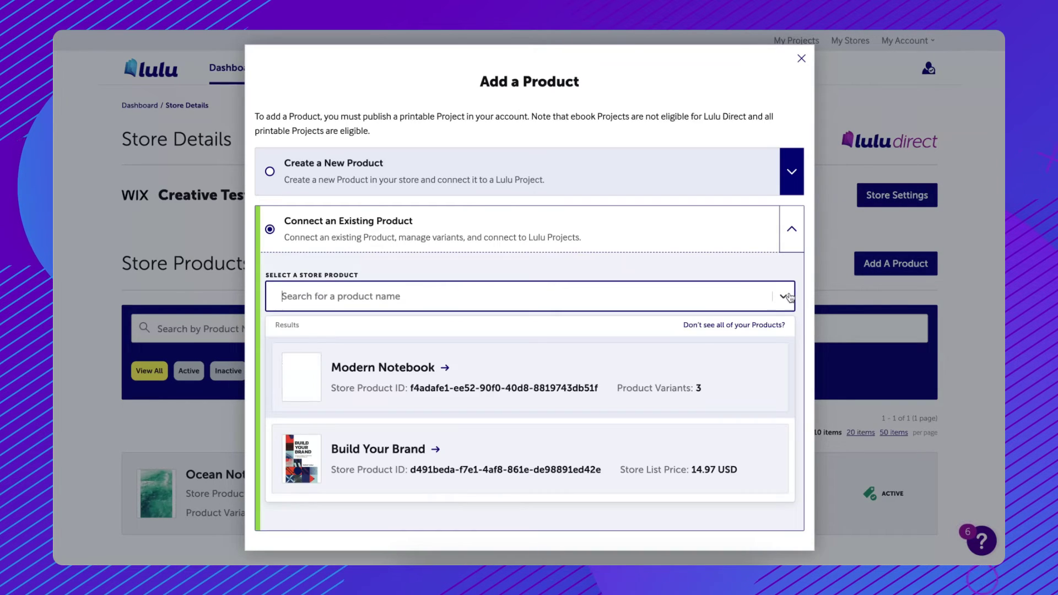
{"action": "left_click", "coordinate": [735, 369]}
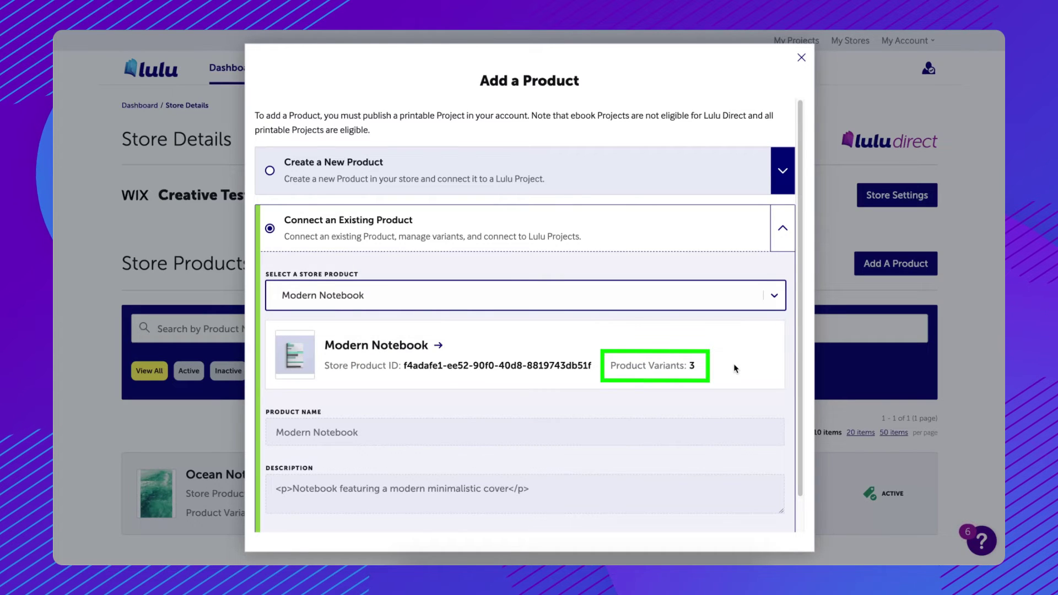
{"action": "scroll", "coordinate": [734, 367], "scroll_direction": "down", "scroll_amount": 1}
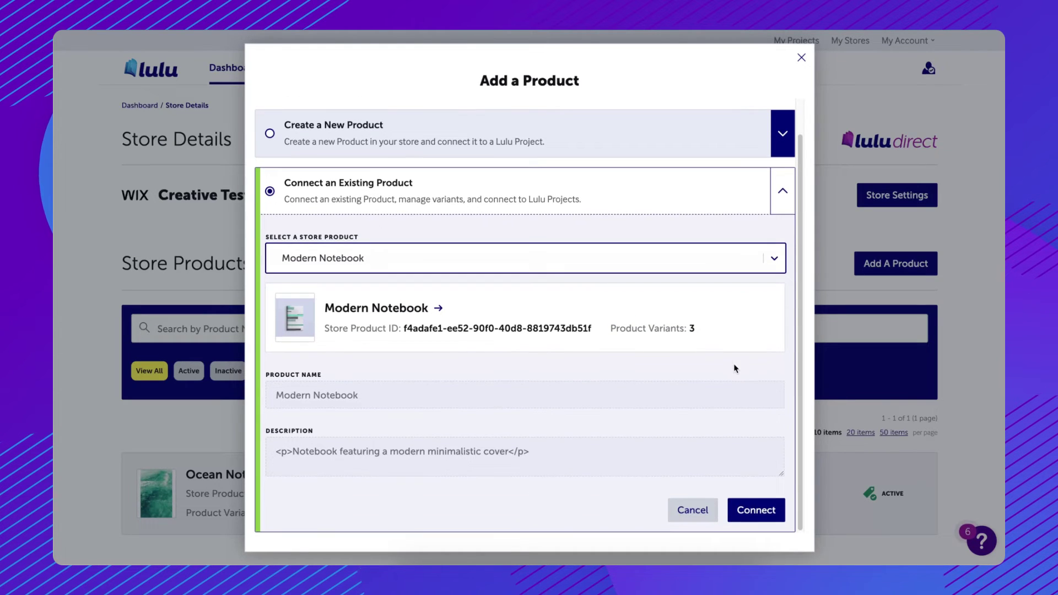
{"action": "left_click", "coordinate": [756, 510]}
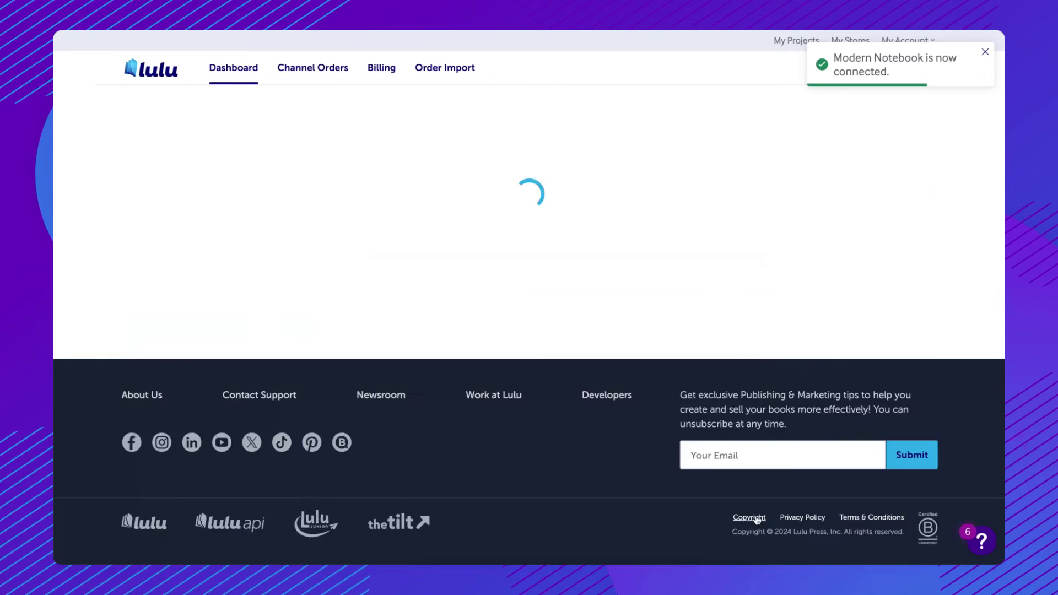
- Link the Dot Grid, Graph and Line variants to the Dot Grid, Graph and Lined Interior projects
{"action": "scroll", "coordinate": [755, 515], "scroll_direction": "down", "scroll_amount": 6}
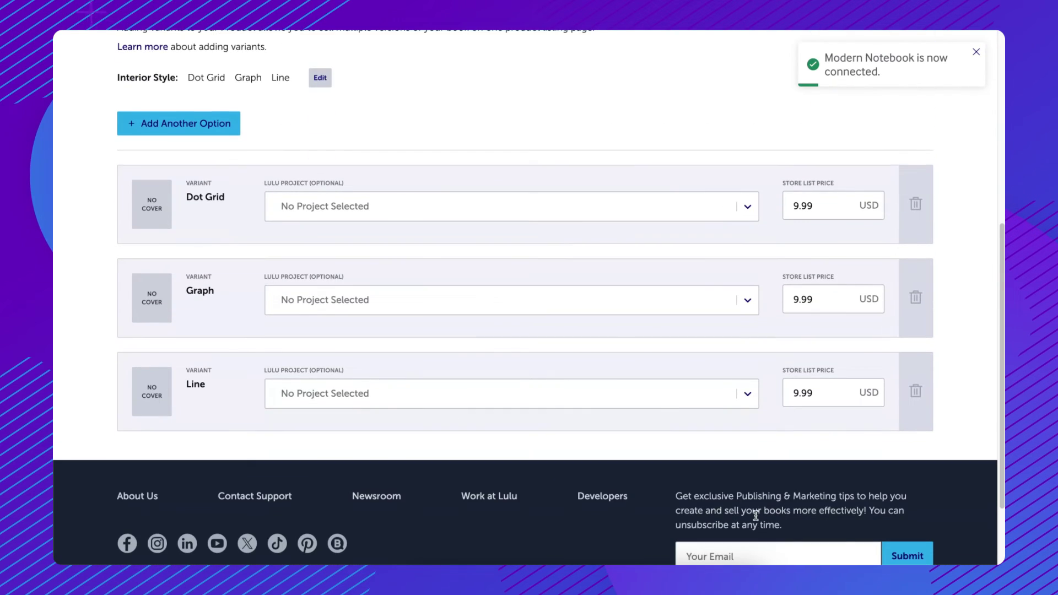
{"action": "left_click", "coordinate": [749, 207]}
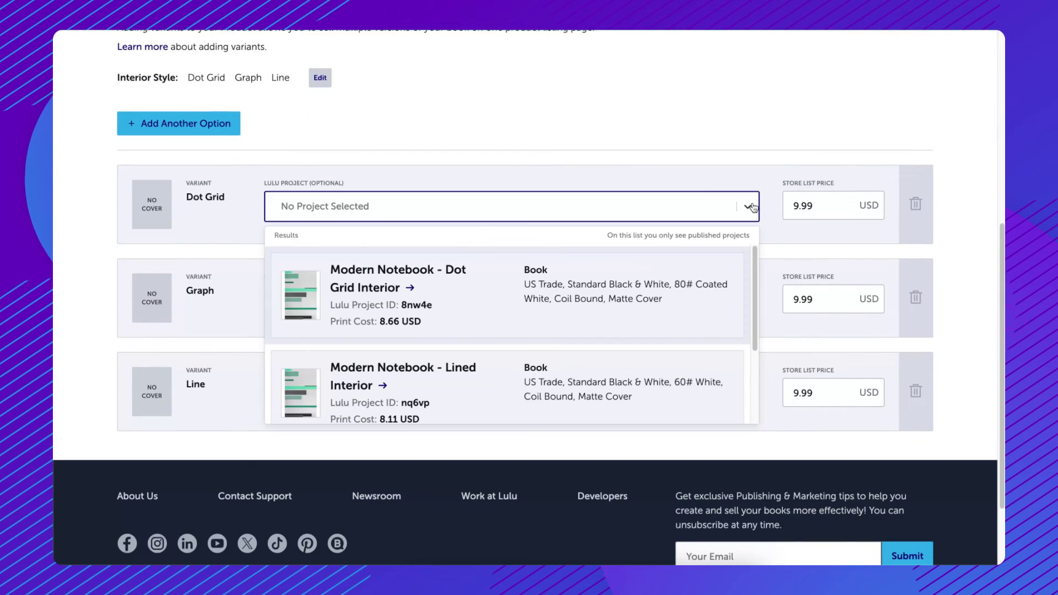
{"action": "left_click", "coordinate": [489, 285]}
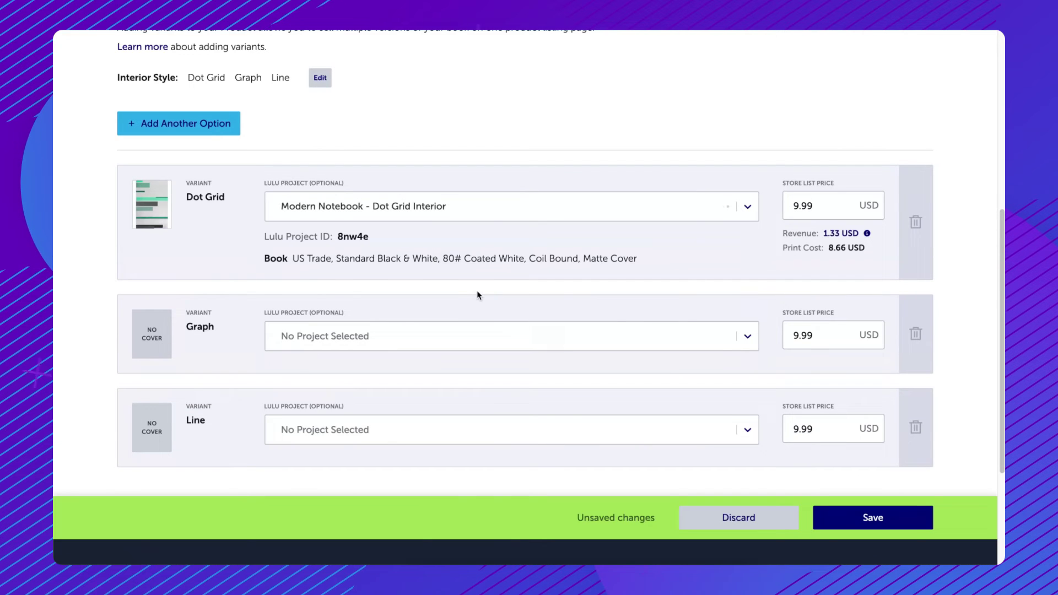
{"action": "left_click", "coordinate": [748, 337]}
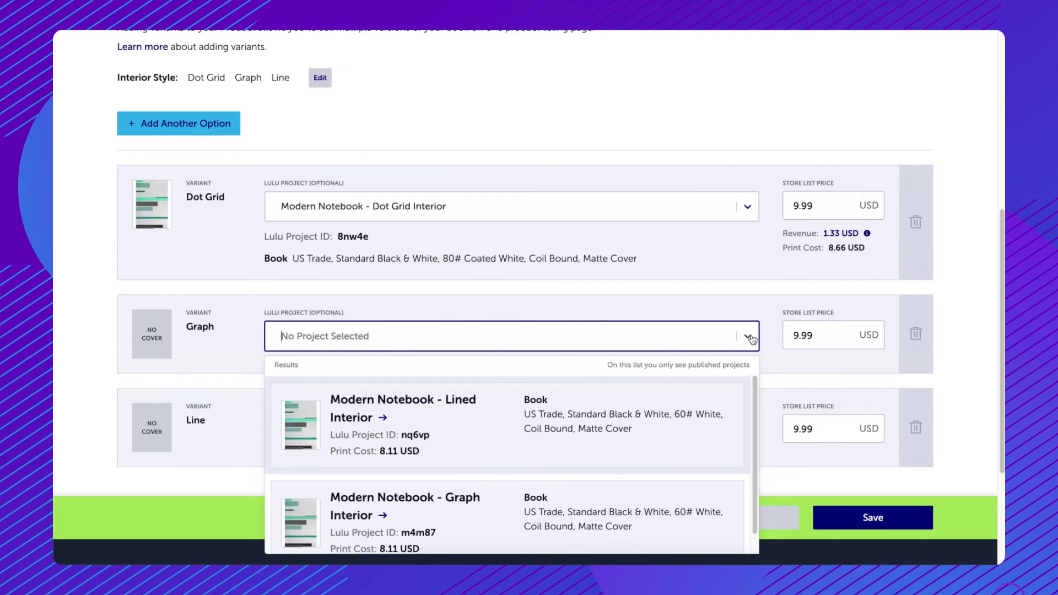
{"action": "left_click", "coordinate": [474, 501]}
{"action": "scroll", "coordinate": [684, 401], "scroll_direction": "down", "scroll_amount": 1}
{"action": "scroll", "coordinate": [684, 401], "scroll_direction": "down", "scroll_amount": 3}
{"action": "left_click", "coordinate": [747, 378]}
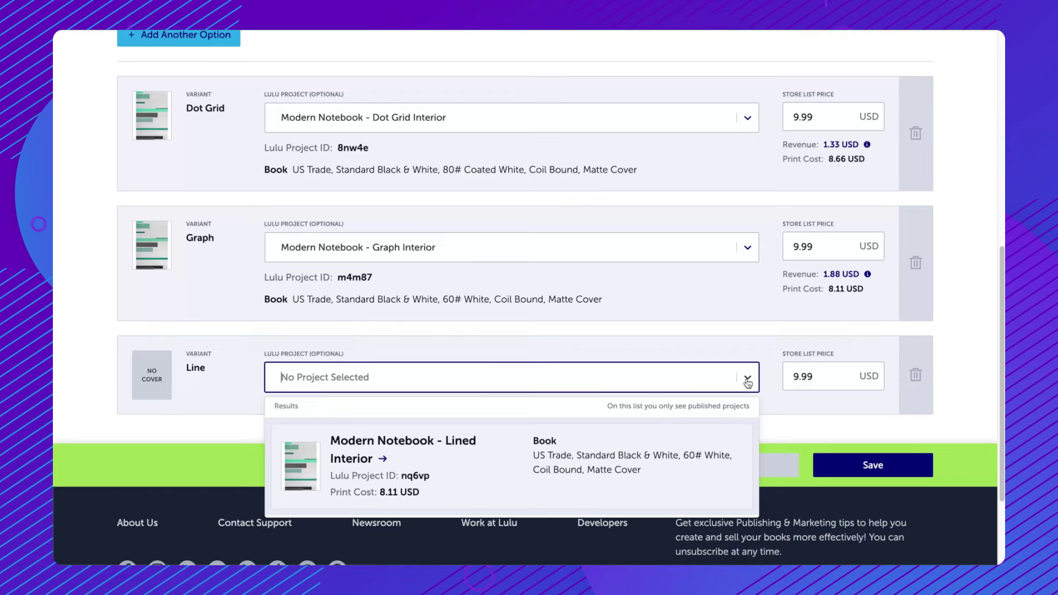
{"action": "left_click", "coordinate": [452, 460]}
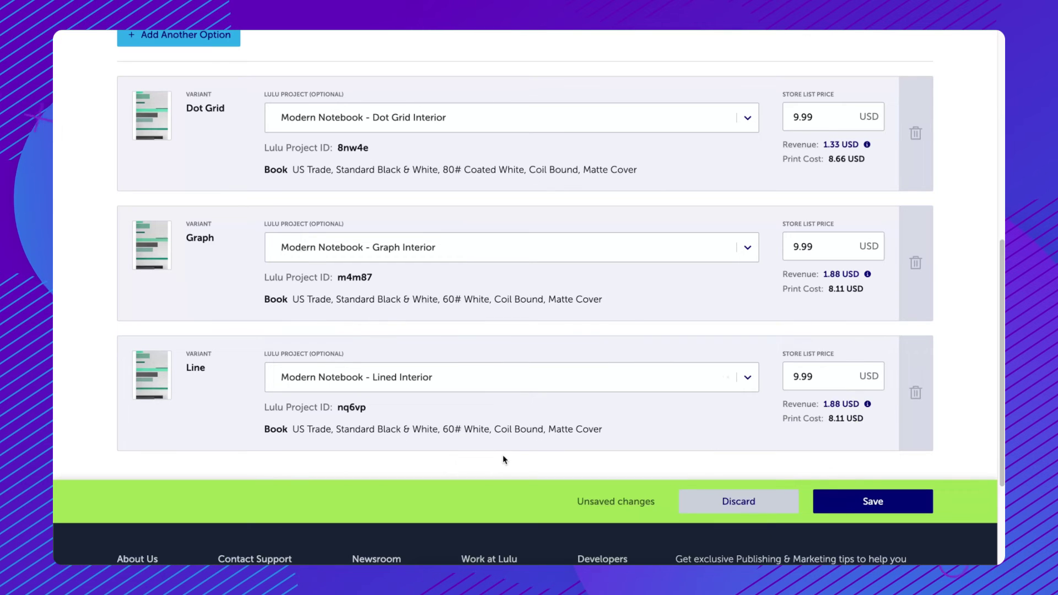
- Confirm each variant is priced at 9.99 and save the Modern Notebook mappings
{"action": "left_click", "coordinate": [838, 120]}
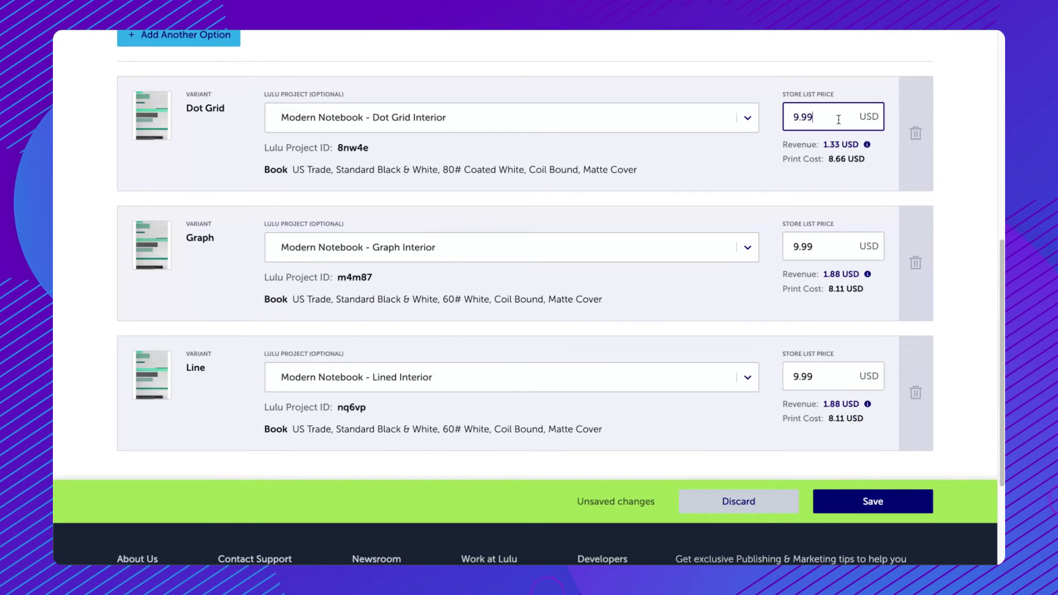
{"action": "left_click", "coordinate": [823, 242]}
{"action": "left_click", "coordinate": [825, 390]}
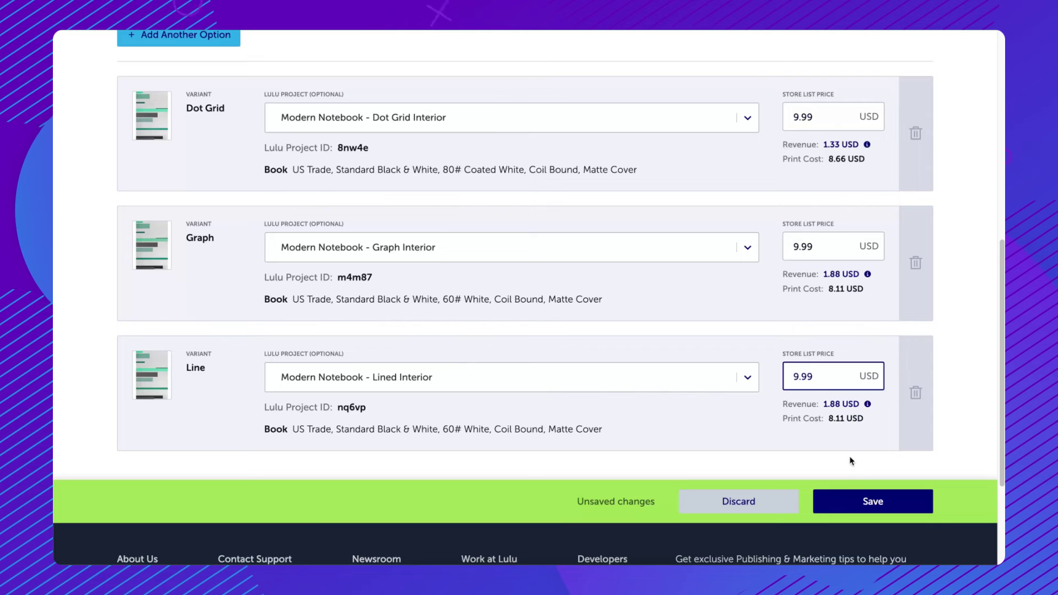
{"action": "left_click", "coordinate": [858, 503]}
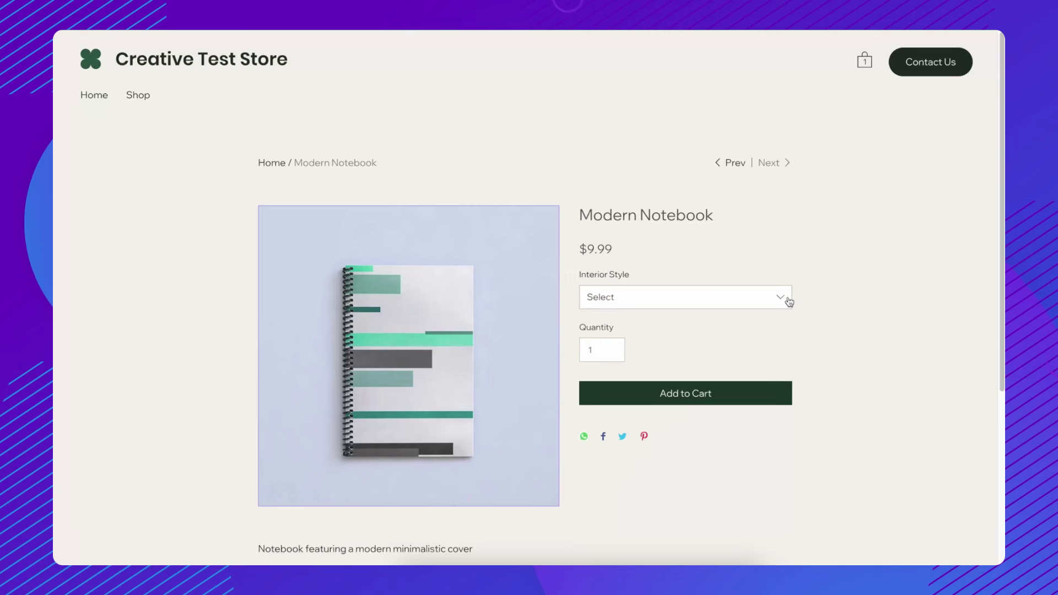
- Check the Interior Style choices on the live Modern Notebook product page
{"action": "left_click", "coordinate": [789, 301]}
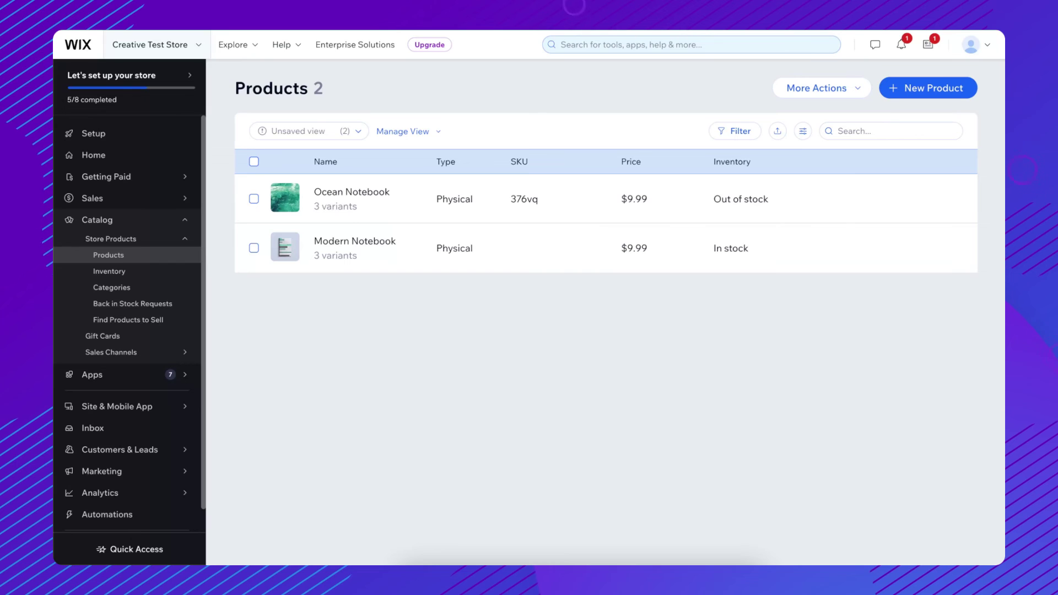
- Open Ocean Notebook for editing and bring its Dot Grid, Graph and Lined variants into view
{"action": "left_click", "coordinate": [534, 203]}
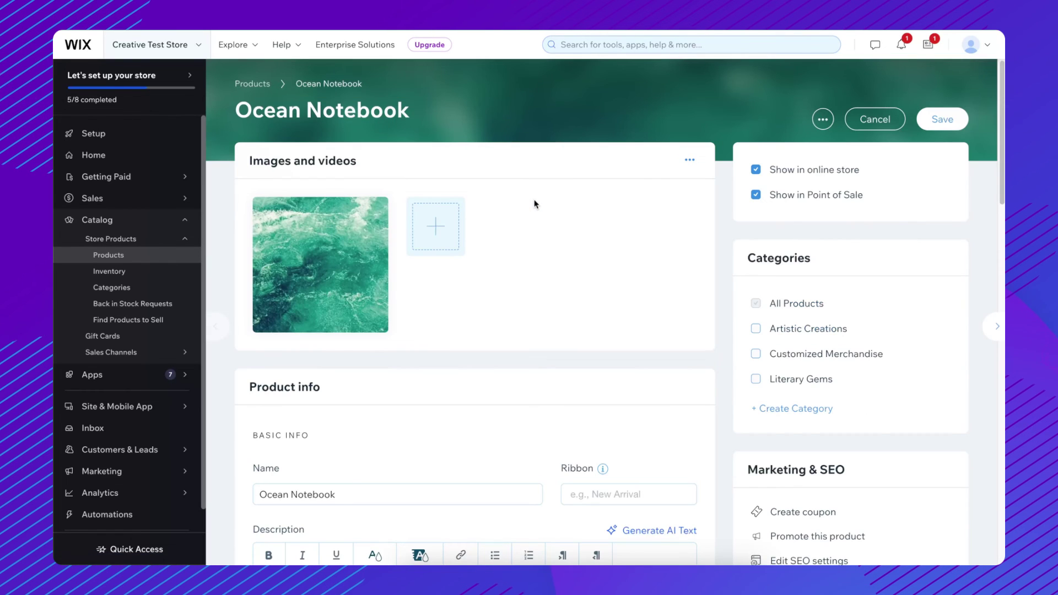
{"action": "scroll", "coordinate": [535, 204], "scroll_direction": "down", "scroll_amount": 15}
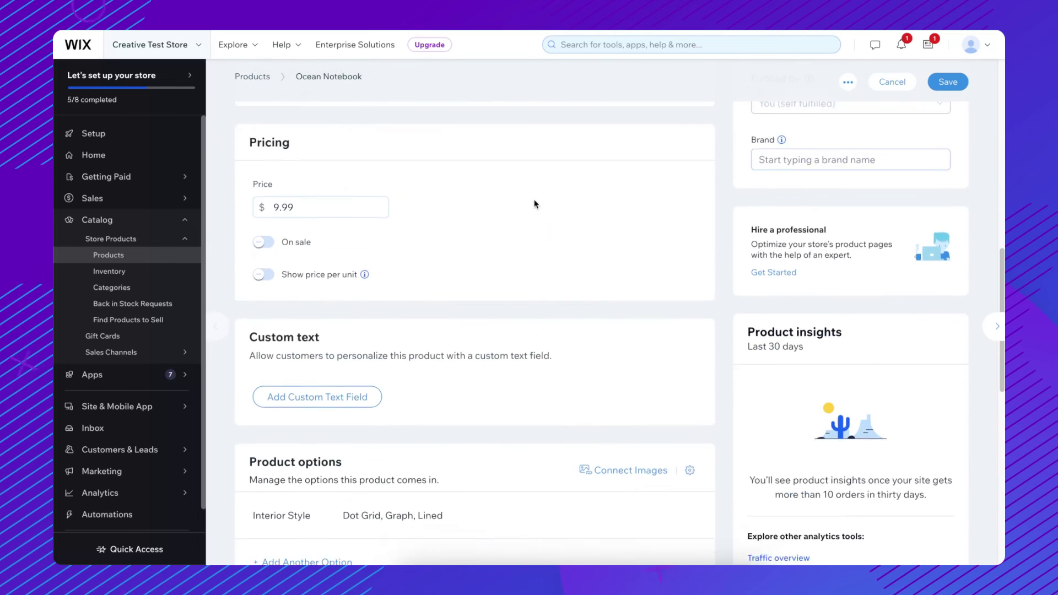
{"action": "scroll", "coordinate": [534, 204], "scroll_direction": "down", "scroll_amount": 2}
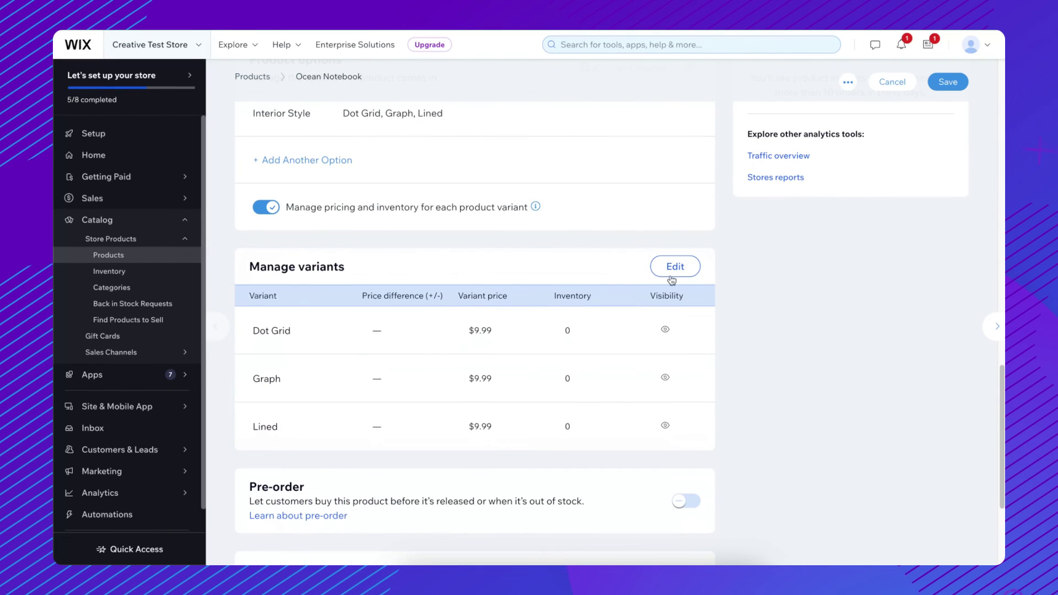
- Switch off Track inventory for the Ocean Notebook variants and apply the change
{"action": "left_click", "coordinate": [671, 278]}
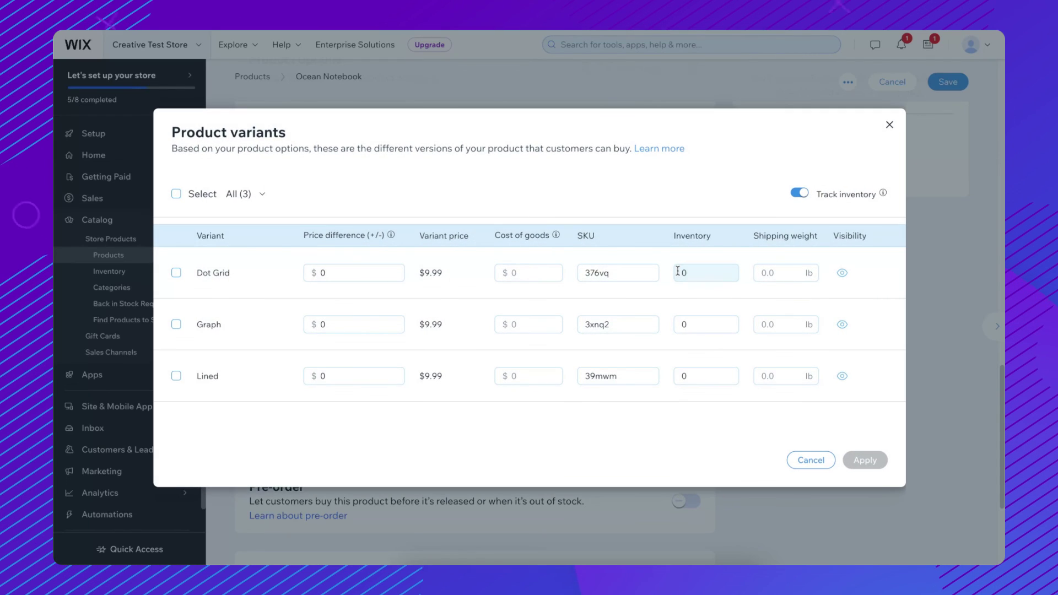
{"action": "left_click", "coordinate": [800, 194]}
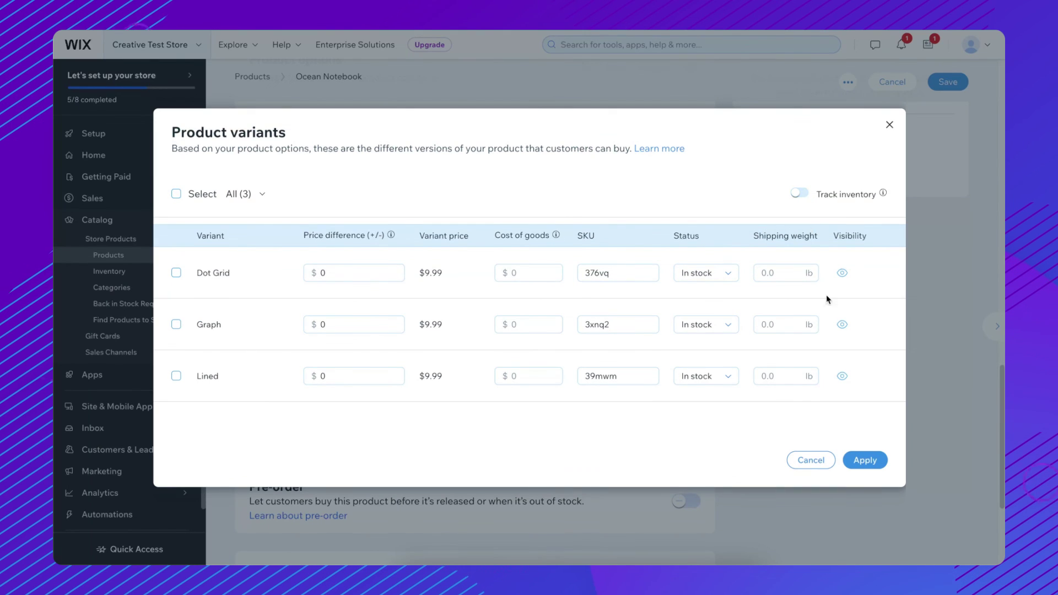
{"action": "left_click", "coordinate": [866, 460]}
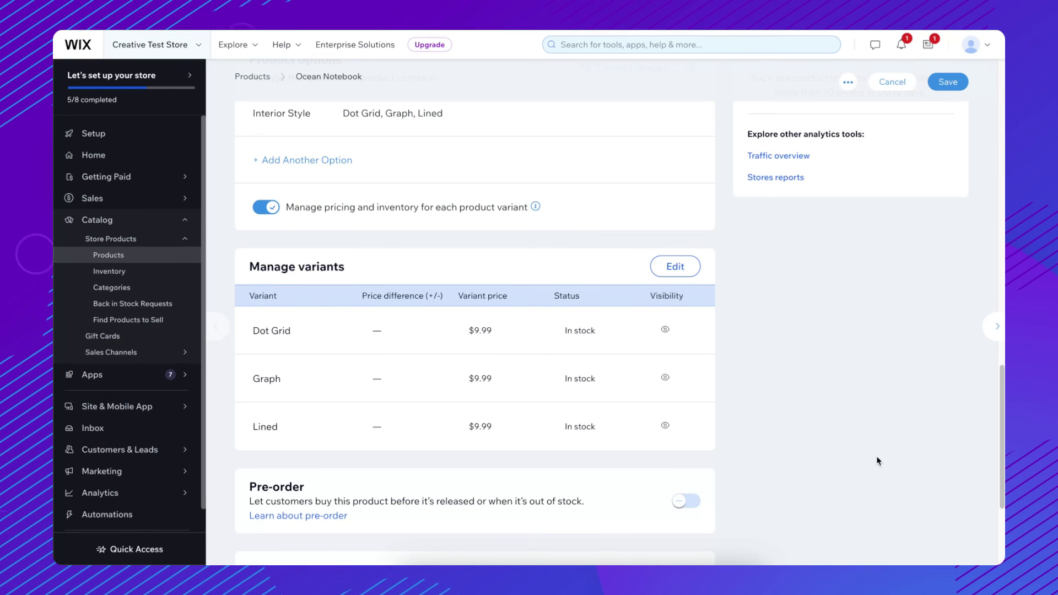